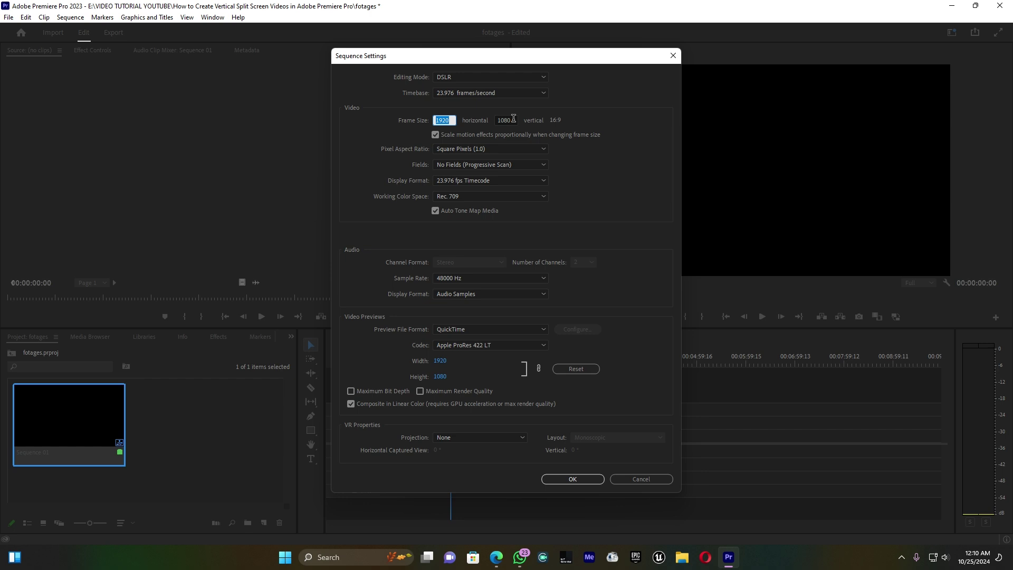
Set the sequence frame size to 1080 horizontal by 1920 vertical and apply the sequence settings.
{"action": "type", "text": "1080"}
{"action": "left_click", "coordinate": [512, 120]}
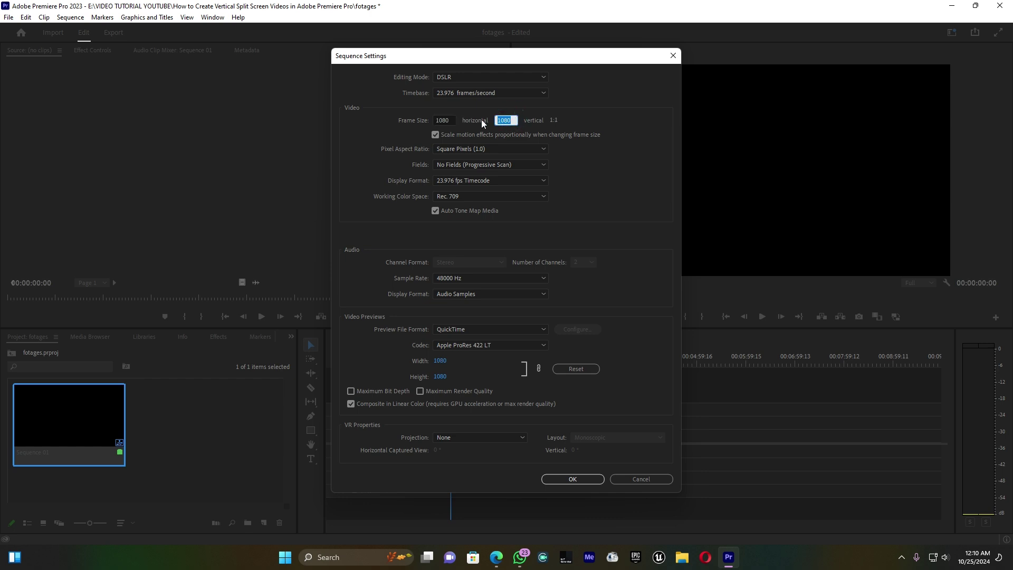
{"action": "type", "text": "1920"}
{"action": "left_click", "coordinate": [574, 477]}
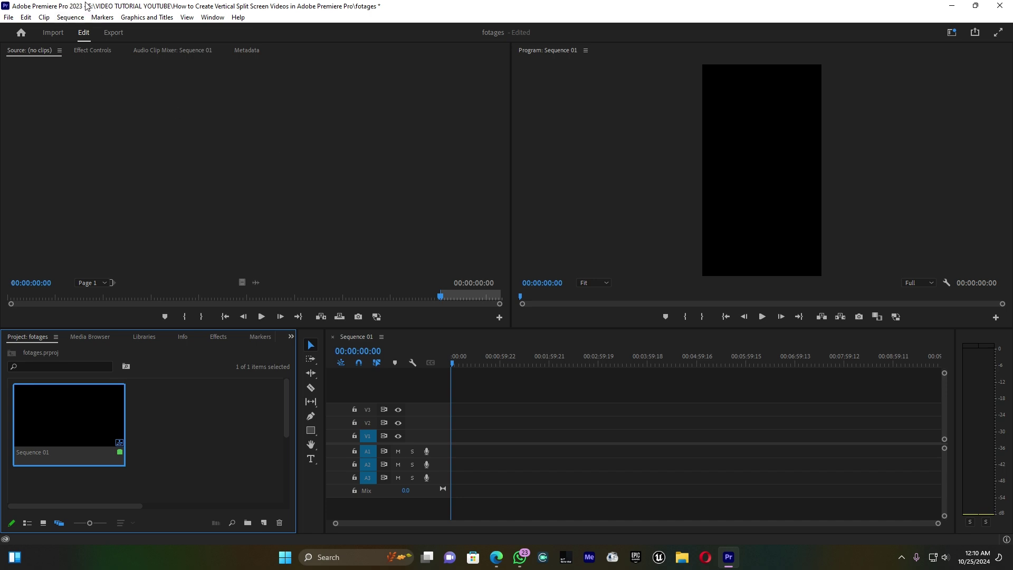
Switch the workspace to the layout with a tall program monitor suited to vertical video.
{"action": "left_click", "coordinate": [952, 32]}
{"action": "left_click", "coordinate": [876, 65]}
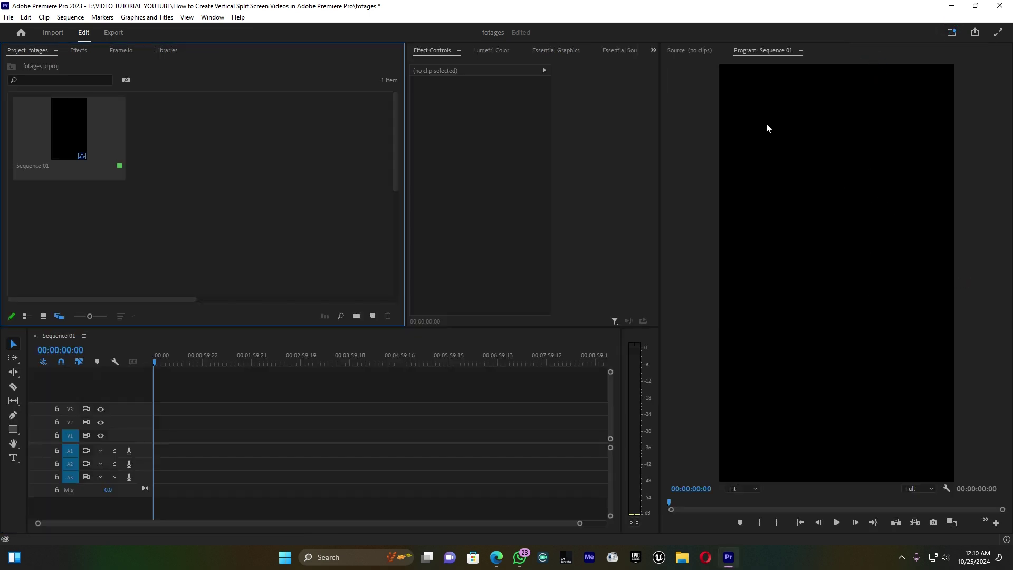
{"action": "left_click", "coordinate": [823, 143]}
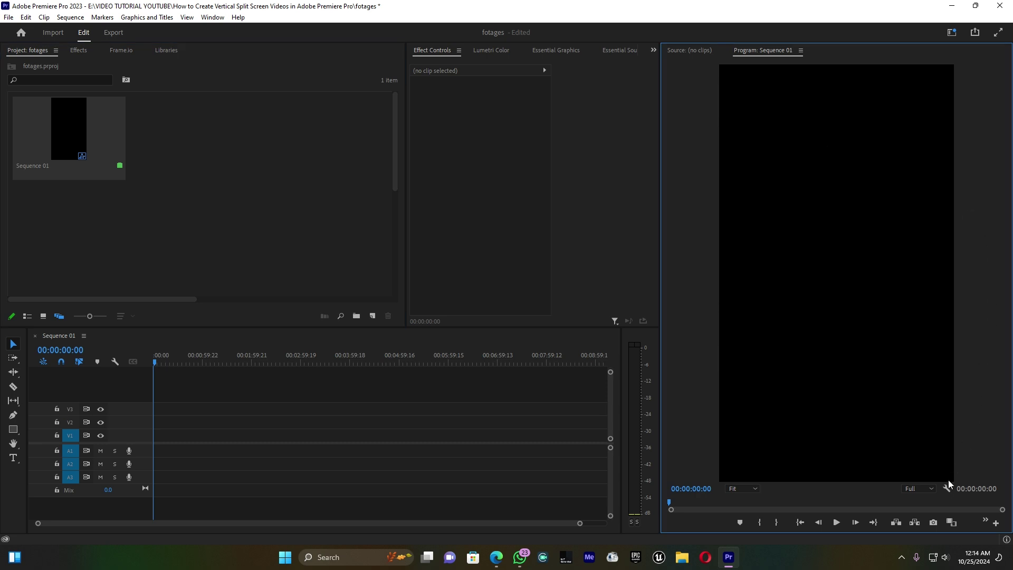
Turn on guides in the program monitor and add a horizontal guide in the upper part of the frame.
{"action": "left_click", "coordinate": [948, 488]}
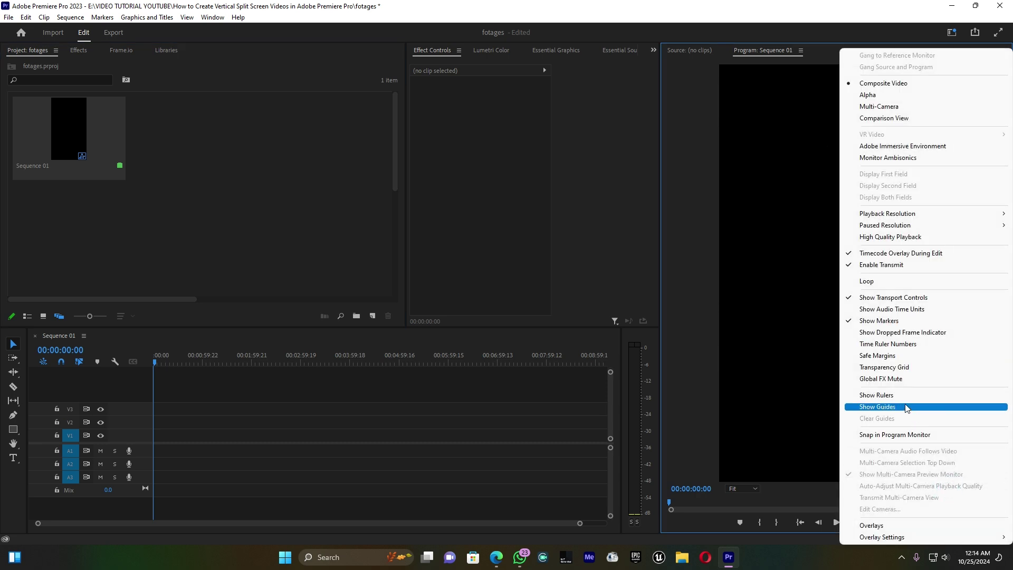
{"action": "left_click", "coordinate": [906, 408]}
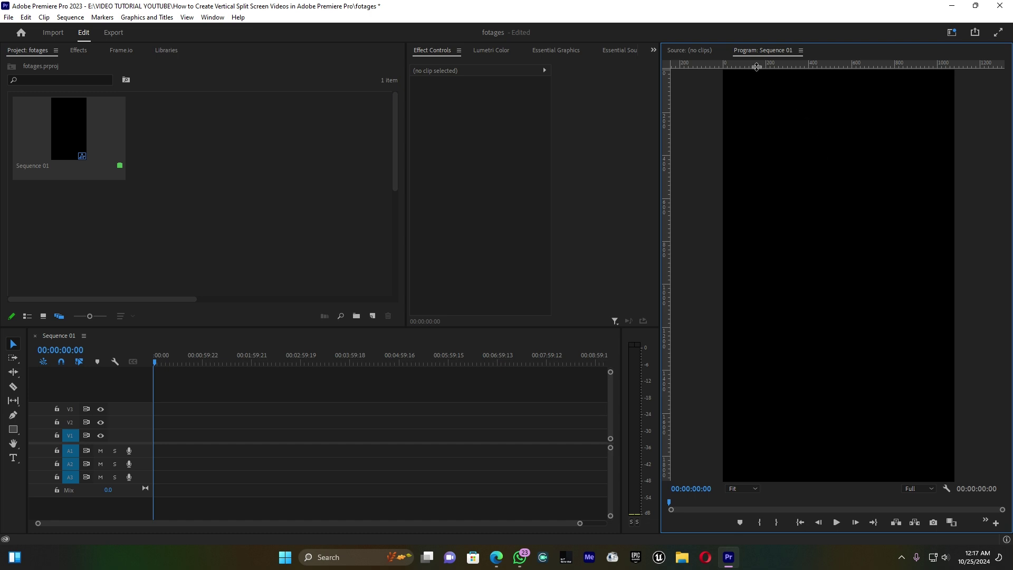
{"action": "left_click_drag", "start_coordinate": [757, 67], "coordinate": [767, 144]}
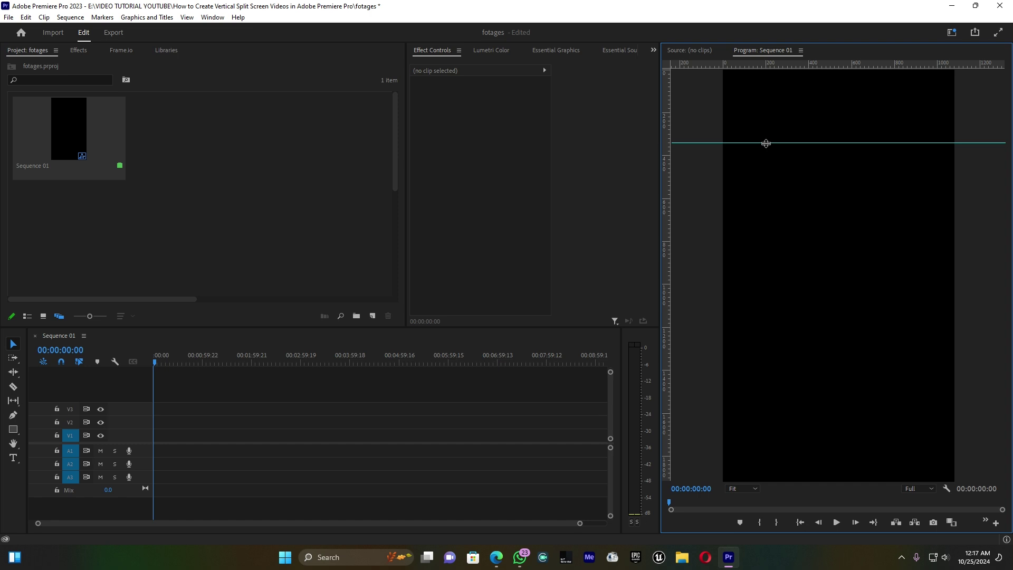
Open the Windows Calculator and divide the 1920-pixel frame height by 4.
{"action": "key", "text": "super"}
{"action": "type", "text": "calc"}
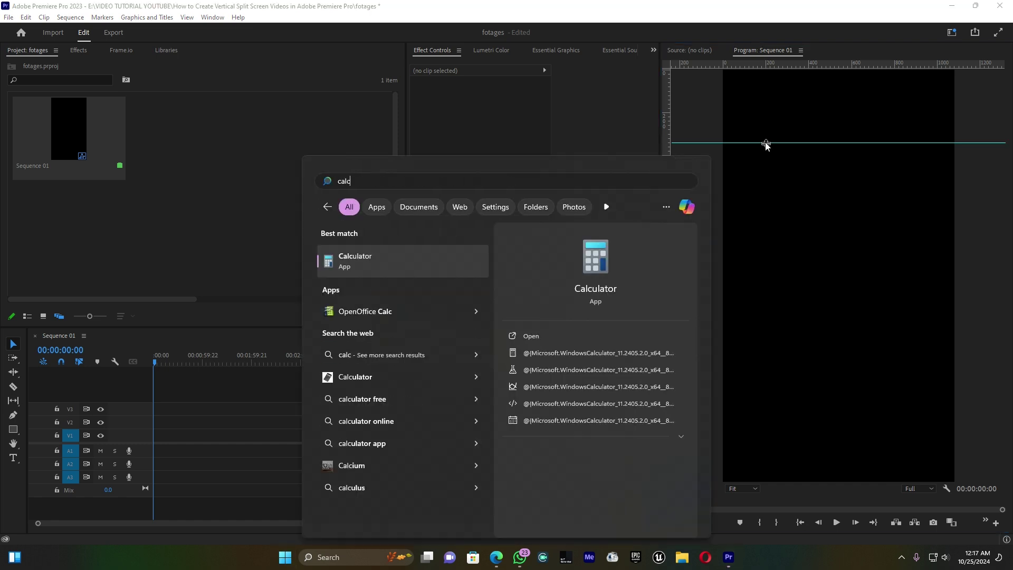
{"action": "left_click", "coordinate": [425, 257]}
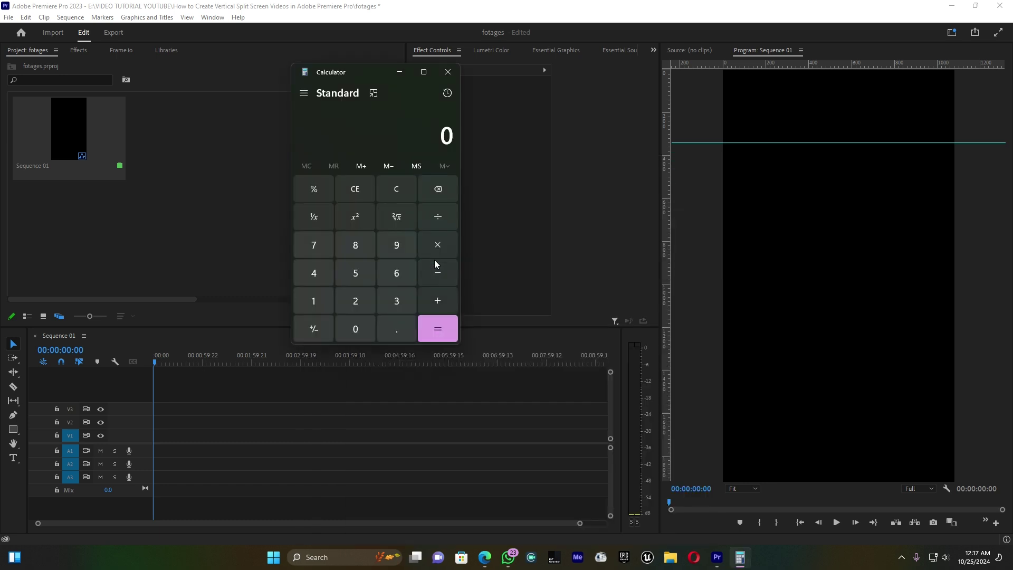
{"action": "left_click", "coordinate": [314, 297]}
{"action": "left_click", "coordinate": [396, 244]}
{"action": "left_click", "coordinate": [364, 294]}
{"action": "left_click", "coordinate": [356, 328]}
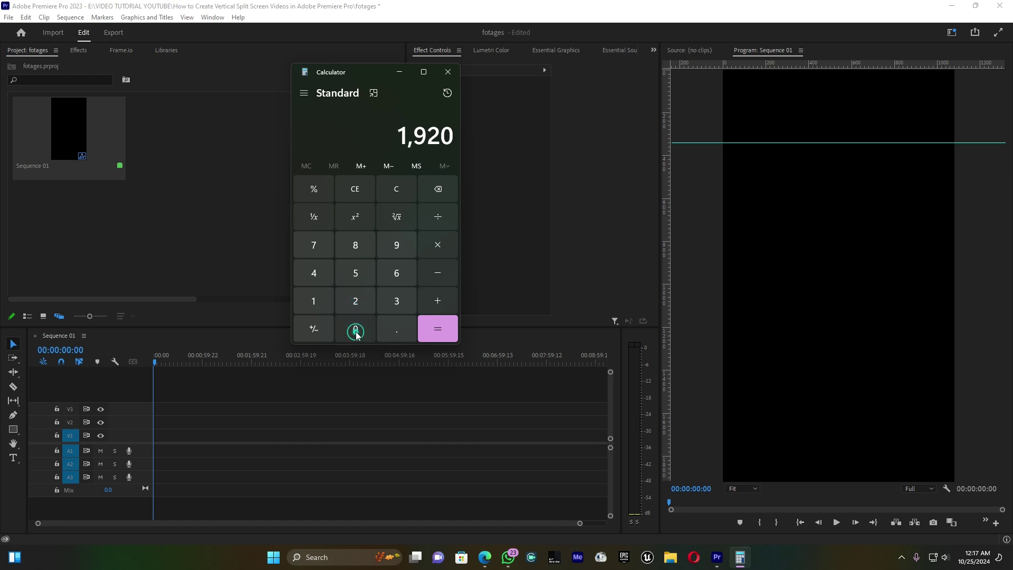
{"action": "left_click", "coordinate": [449, 216]}
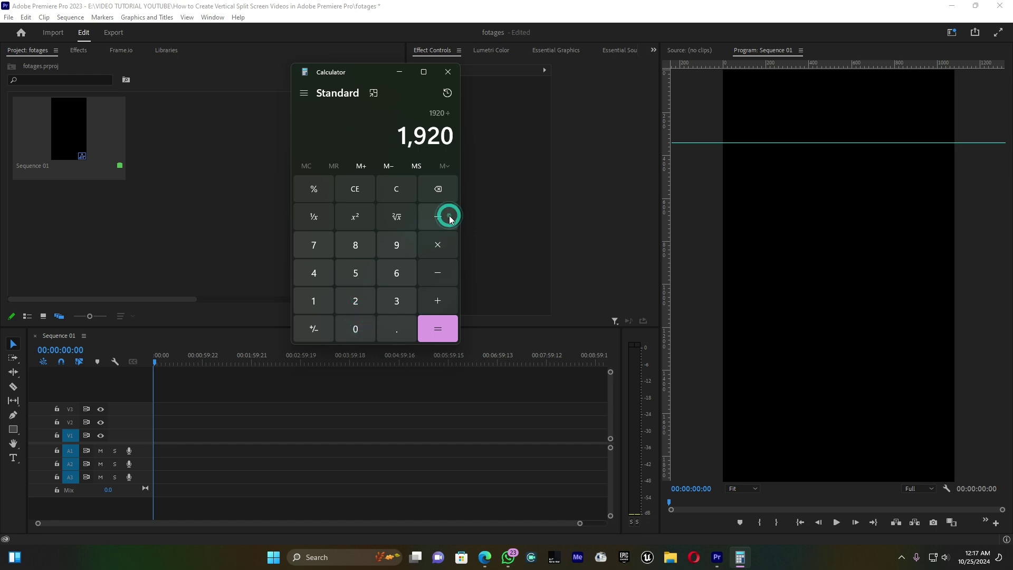
{"action": "left_click", "coordinate": [324, 271]}
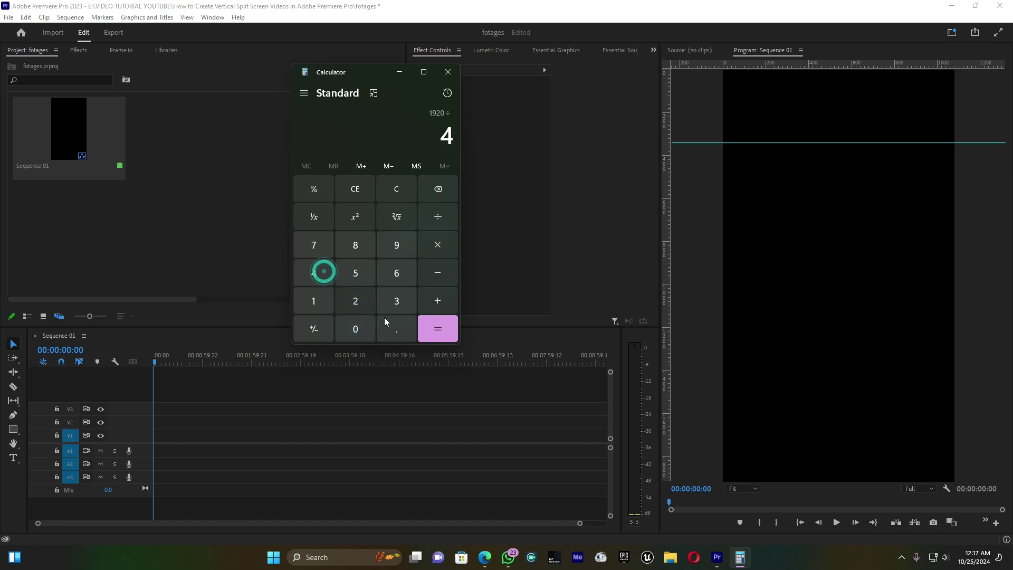
{"action": "left_click", "coordinate": [451, 327]}
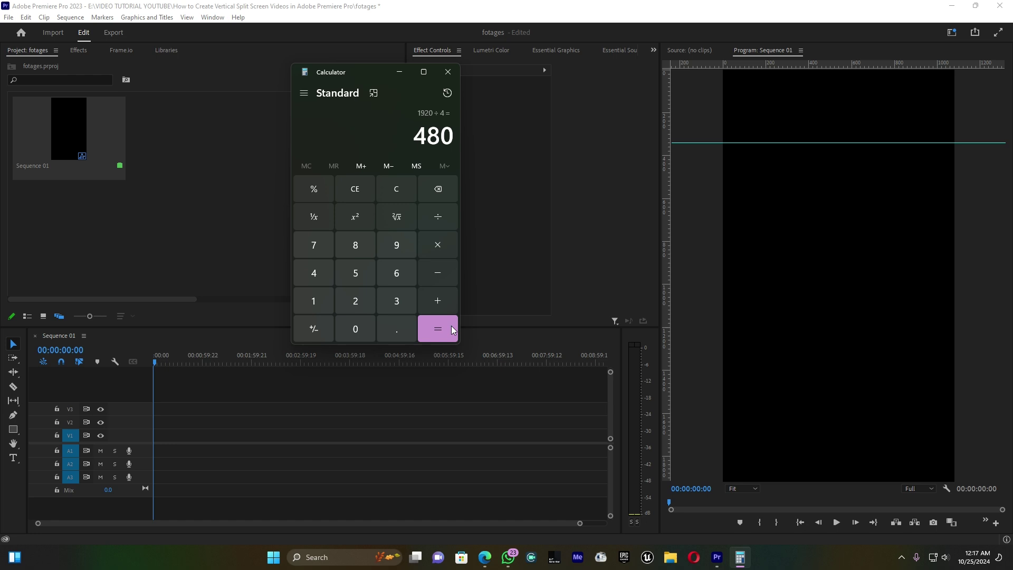
In Premiere Pro, set the horizontal guide's position to 480 pixels from the top.
{"action": "right_click", "coordinate": [737, 143]}
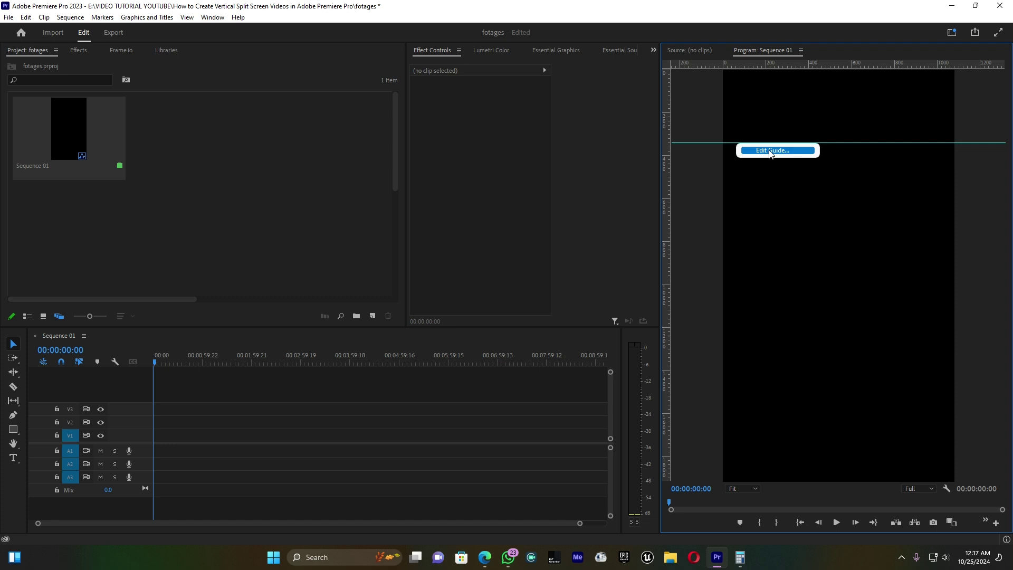
{"action": "left_click", "coordinate": [770, 151]}
{"action": "left_click", "coordinate": [470, 244]}
{"action": "type", "text": "480"}
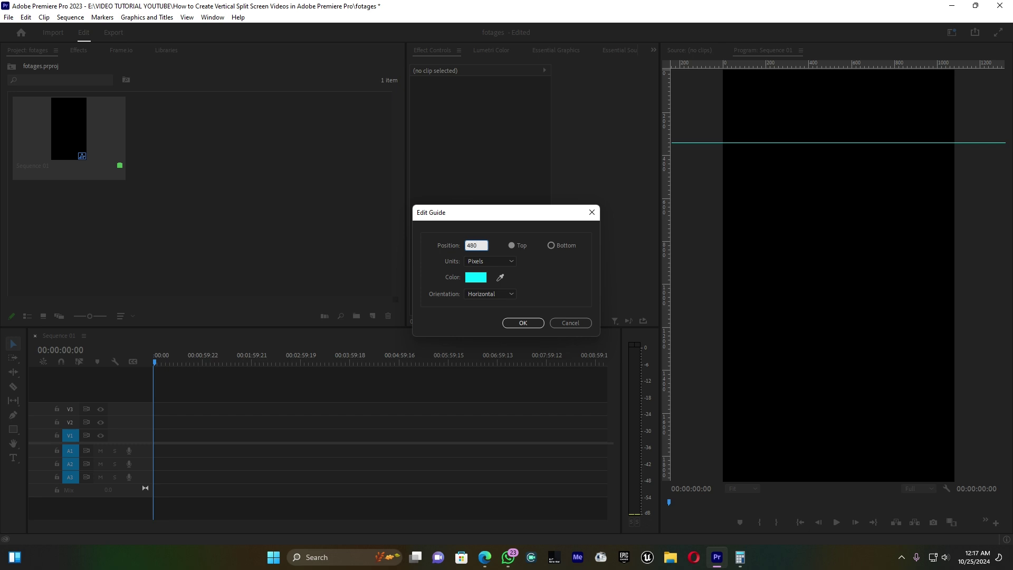
{"action": "left_click", "coordinate": [523, 323]}
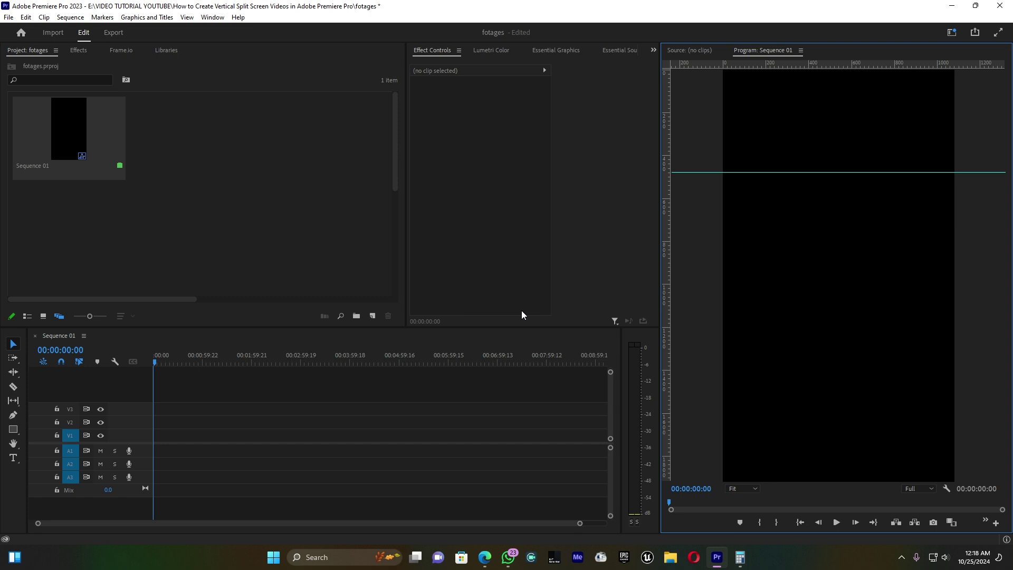
Switch to the Calculator and multiply 480 by 2 for the second guide's position.
{"action": "left_click", "coordinate": [740, 558]}
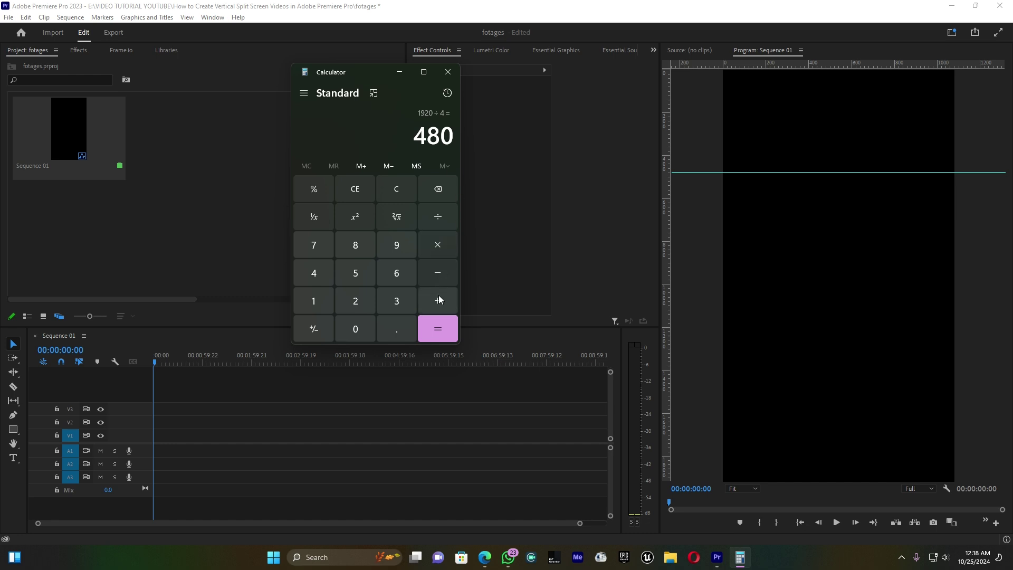
{"action": "left_click", "coordinate": [441, 244]}
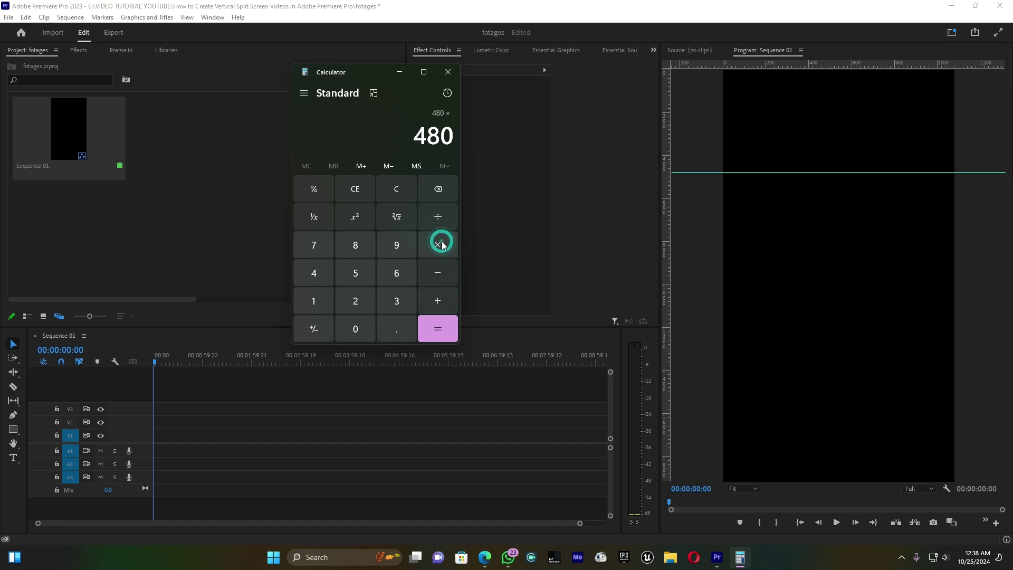
{"action": "left_click", "coordinate": [355, 301]}
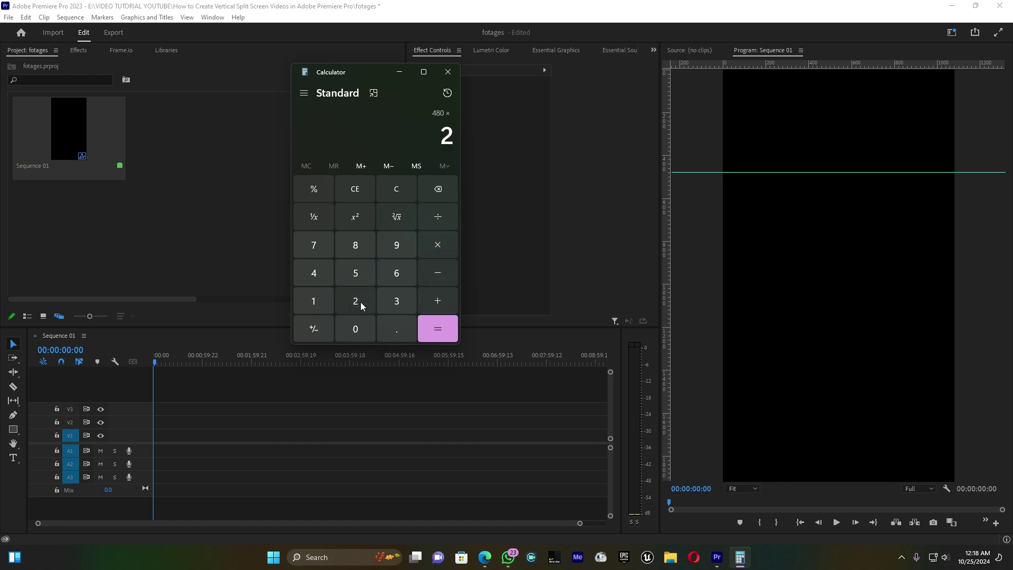
{"action": "left_click", "coordinate": [451, 329]}
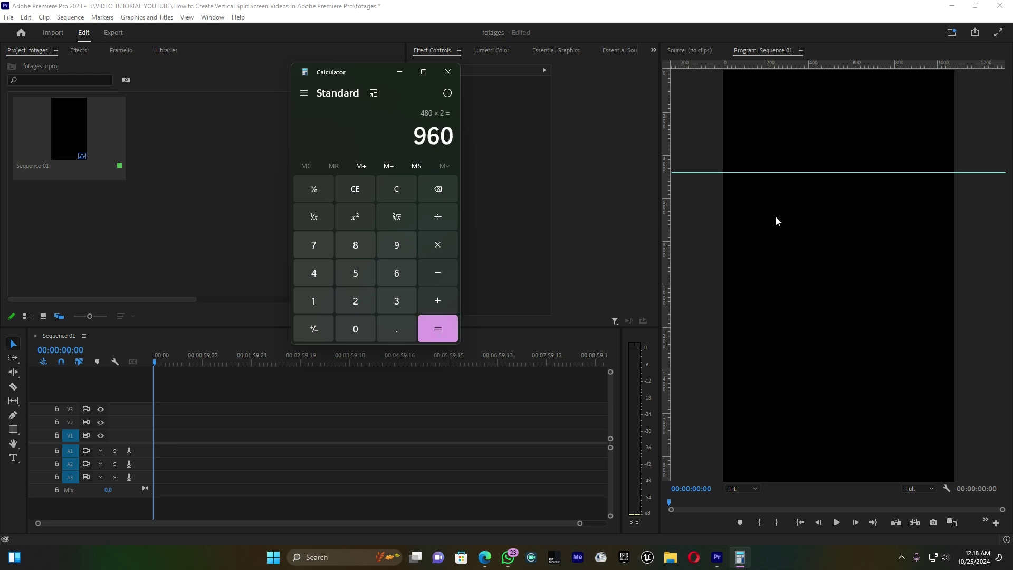
In Premiere Pro, add a second horizontal guide and set its position to 960 pixels from the top.
{"action": "left_click_drag", "start_coordinate": [762, 66], "coordinate": [751, 241]}
{"action": "right_click", "coordinate": [752, 241]}
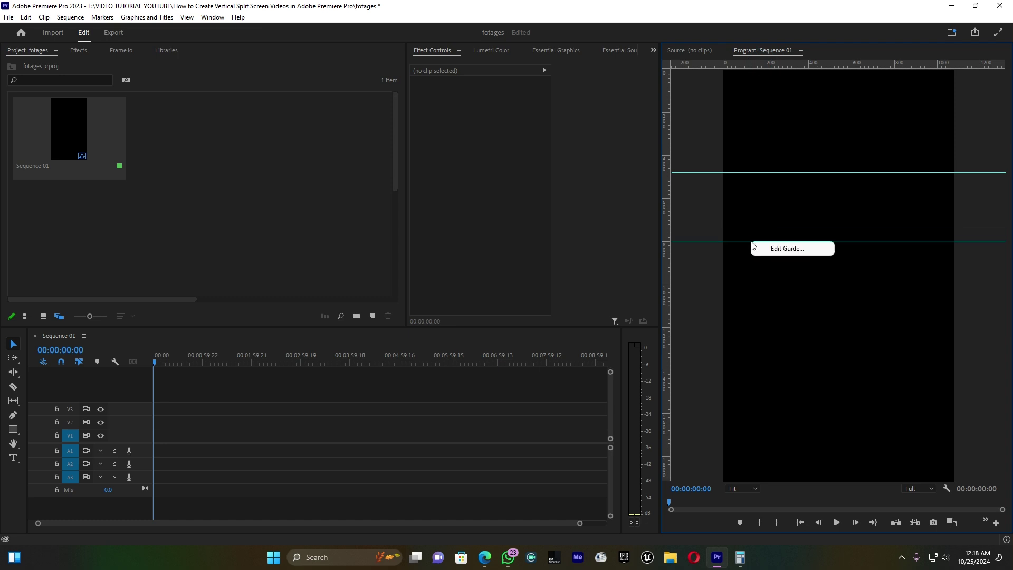
{"action": "left_click", "coordinate": [773, 248]}
{"action": "left_click", "coordinate": [470, 245]}
{"action": "type", "text": "960"}
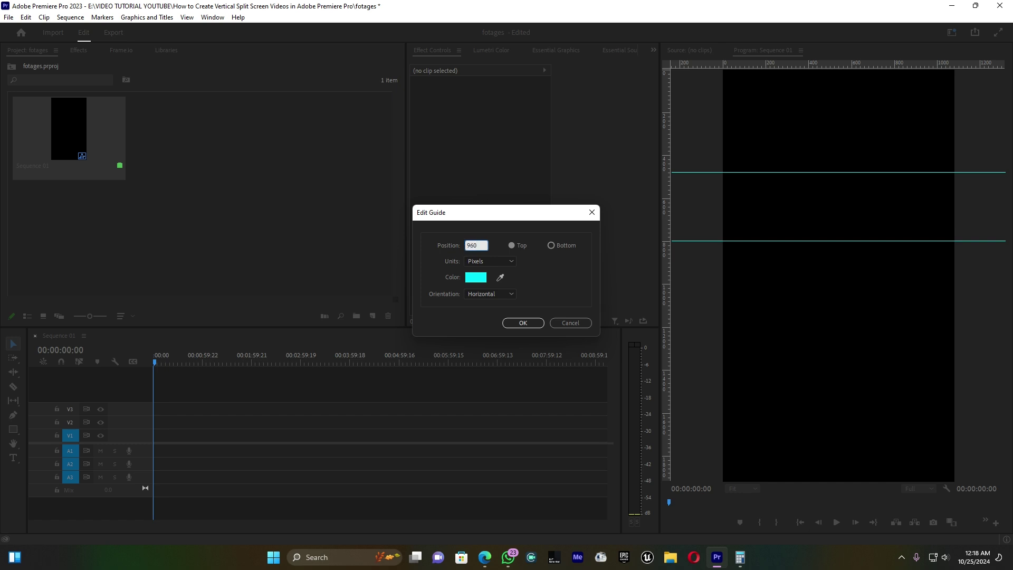
{"action": "key", "text": "Return"}
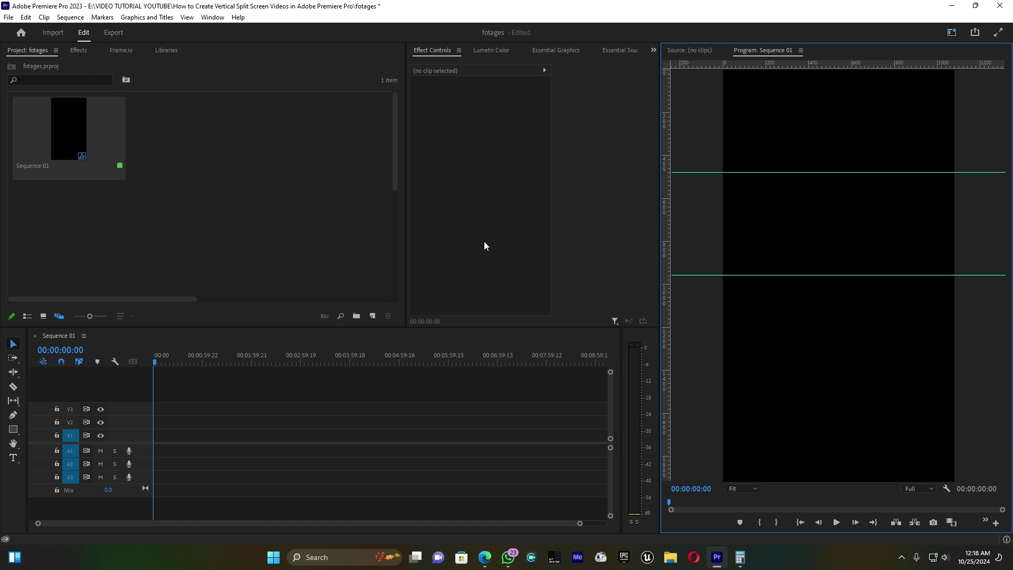
Switch to the Calculator, clear it and multiply 480 by 3 for the third guide's position.
{"action": "left_click", "coordinate": [741, 557]}
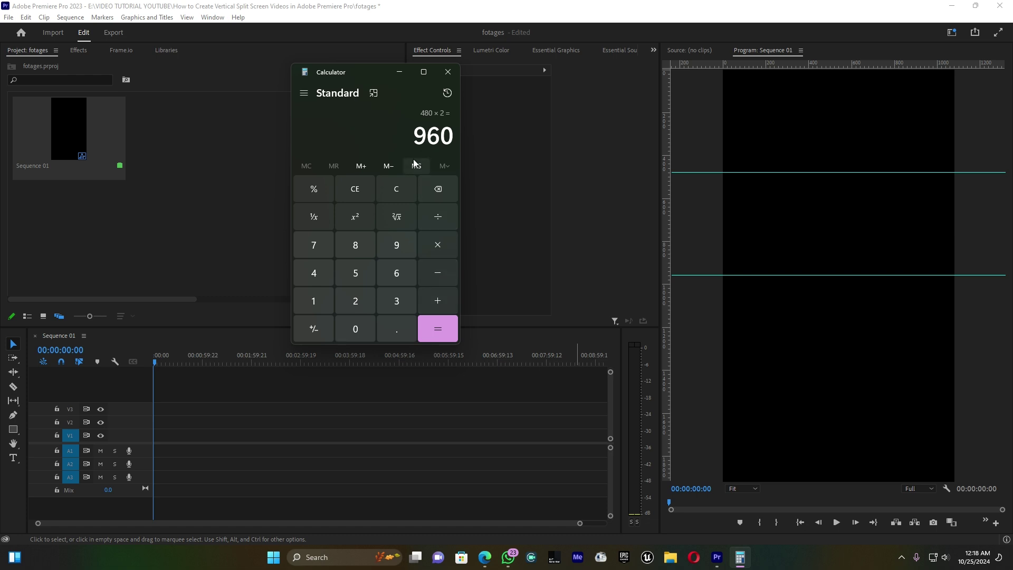
{"action": "left_click", "coordinate": [411, 188]}
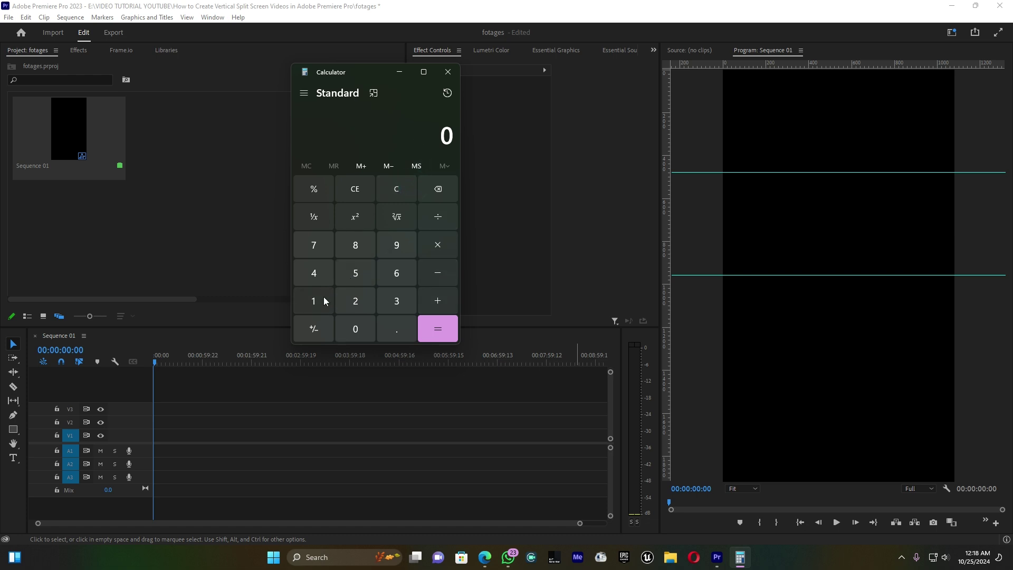
{"action": "left_click", "coordinate": [329, 271]}
{"action": "left_click", "coordinate": [342, 248]}
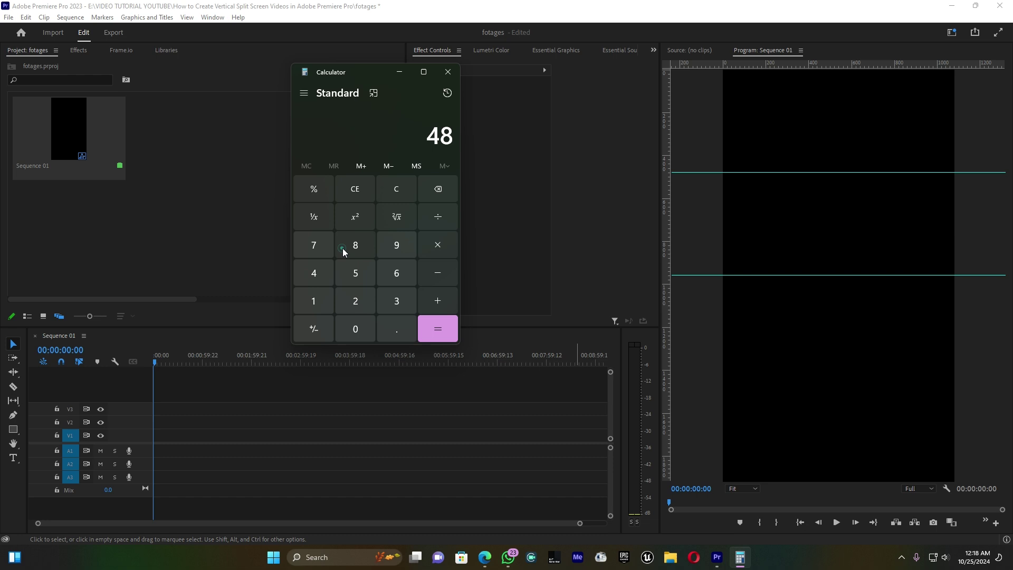
{"action": "left_click", "coordinate": [354, 328]}
{"action": "left_click", "coordinate": [436, 246]}
{"action": "left_click", "coordinate": [408, 296]}
{"action": "left_click", "coordinate": [429, 322]}
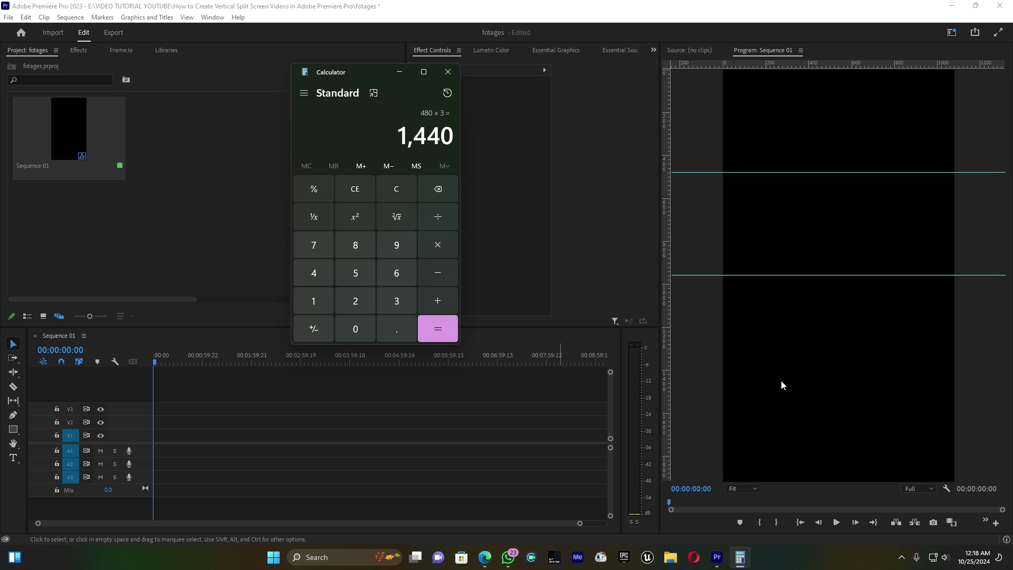
In Premiere Pro, add a third horizontal guide and set its position to 1440 pixels from the top.
{"action": "left_click_drag", "start_coordinate": [751, 65], "coordinate": [756, 115]}
{"action": "right_click", "coordinate": [756, 116]}
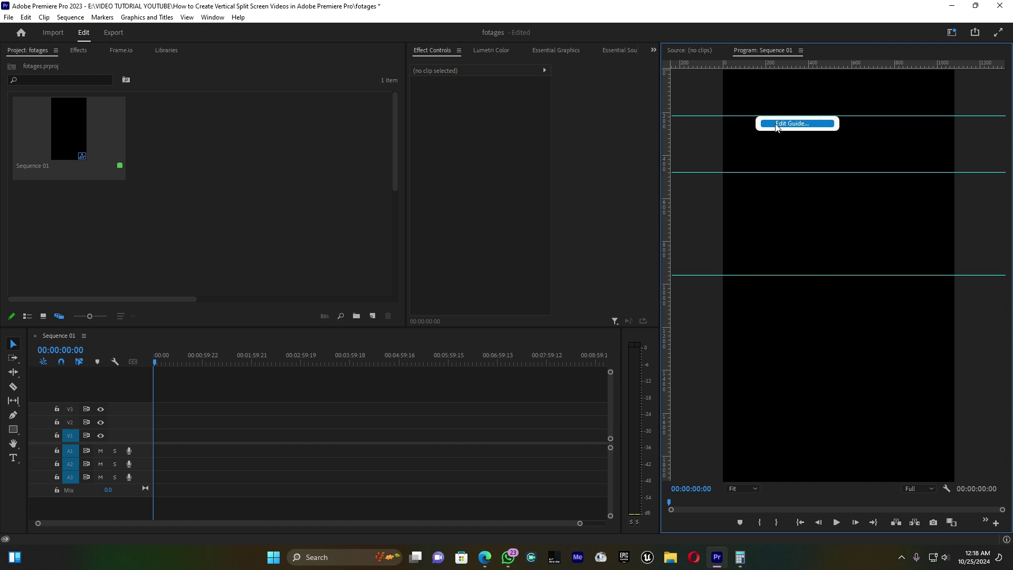
{"action": "left_click", "coordinate": [776, 127]}
{"action": "double_click", "coordinate": [467, 246]}
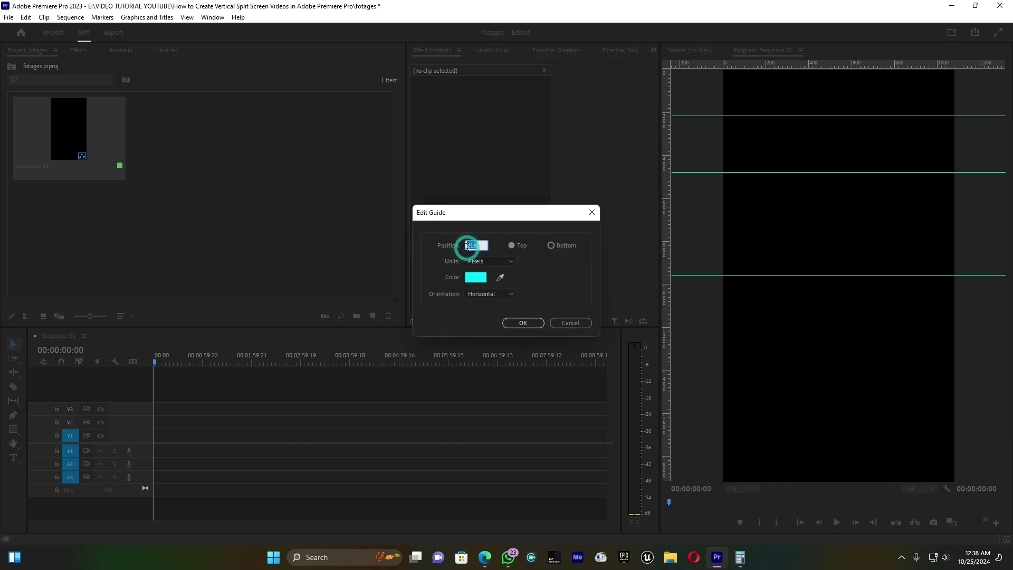
{"action": "type", "text": "1440"}
{"action": "key", "text": "Return"}
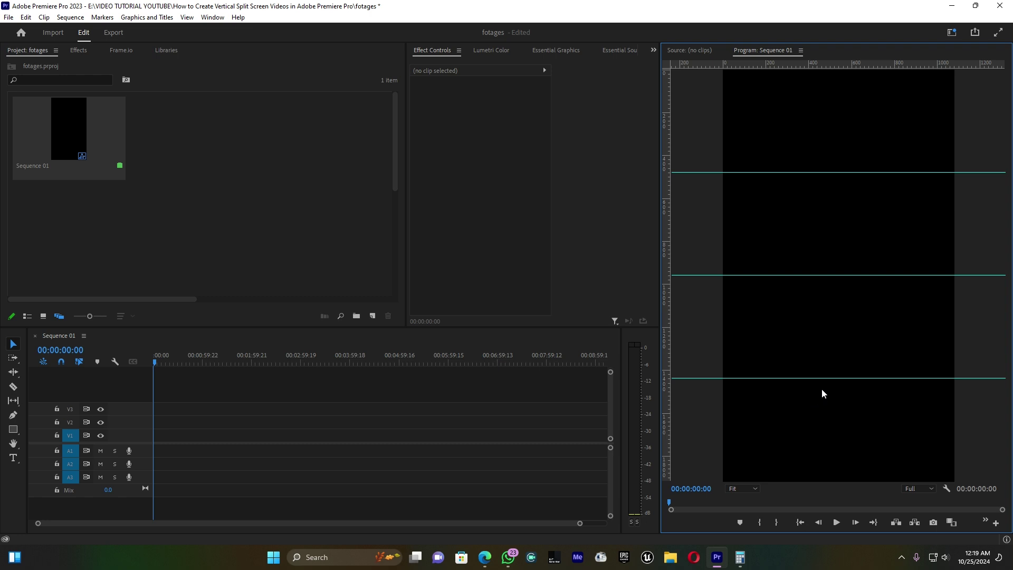
Import clip 1, clip 2, clip 3 and clip 4 and place them at the start of track V1, keeping the existing sequence settings.
{"action": "double_click", "coordinate": [218, 146]}
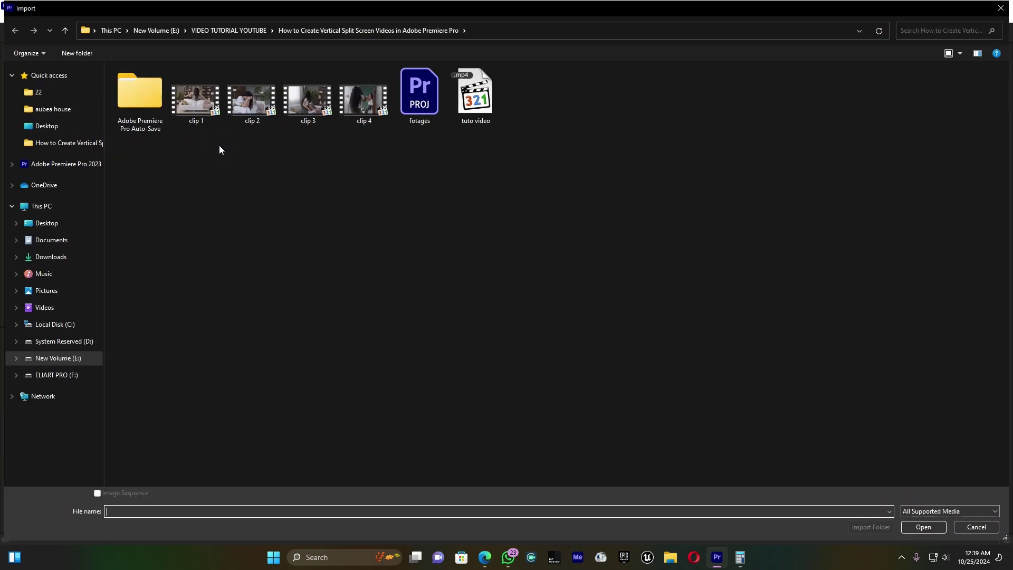
{"action": "left_click_drag", "start_coordinate": [380, 165], "coordinate": [190, 66]}
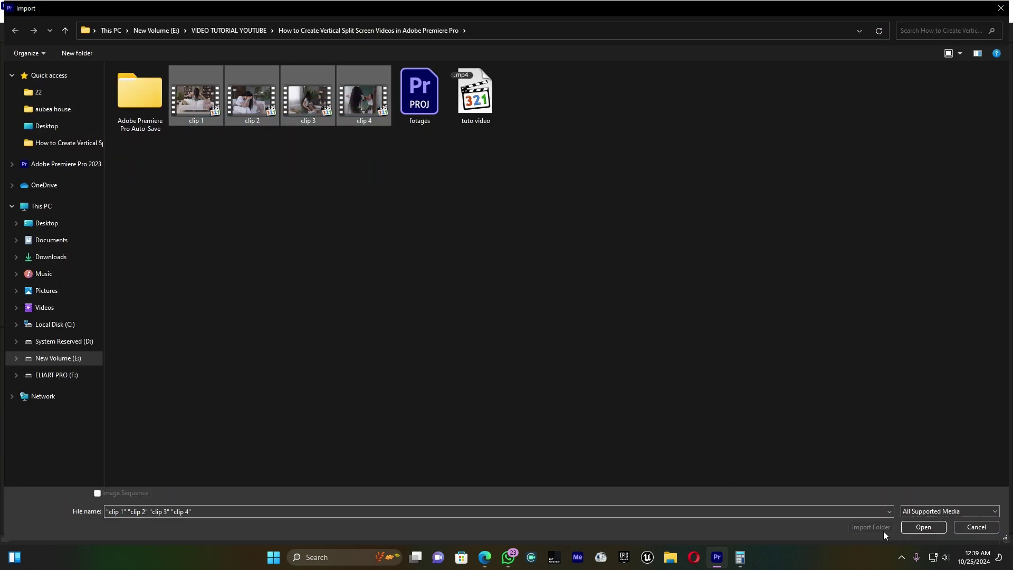
{"action": "left_click", "coordinate": [931, 528]}
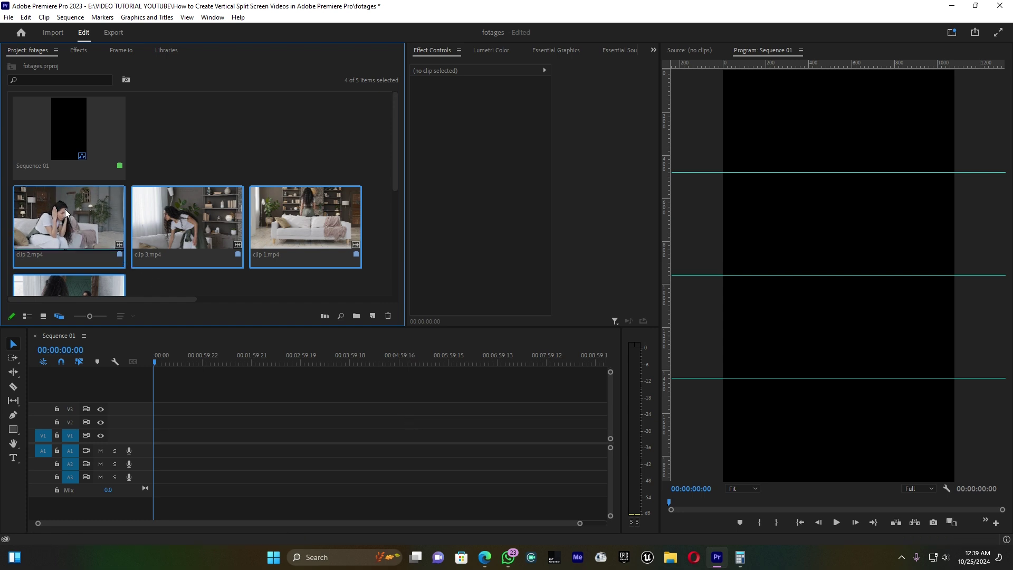
{"action": "left_click_drag", "start_coordinate": [175, 343], "coordinate": [208, 435]}
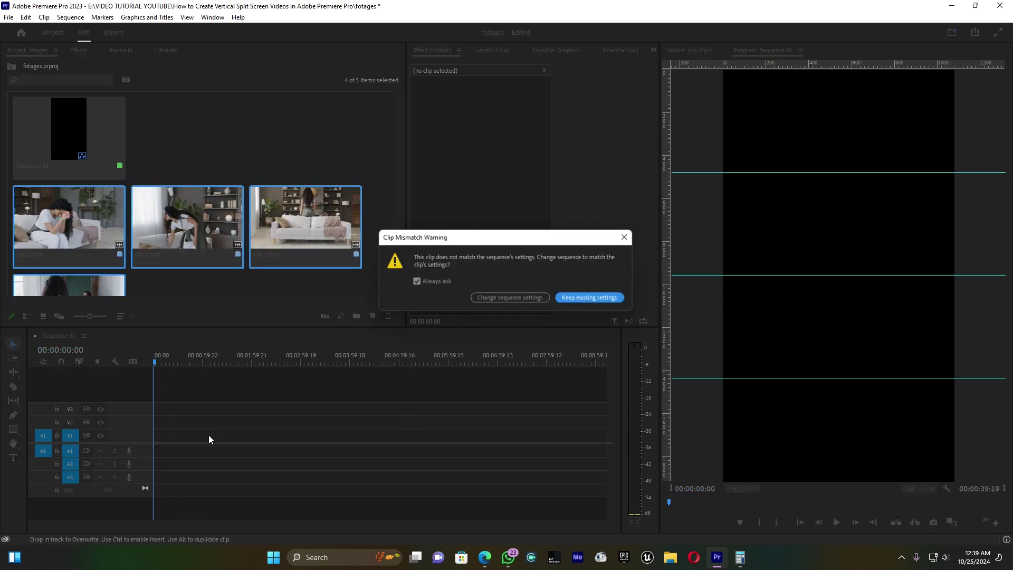
{"action": "left_click", "coordinate": [588, 298]}
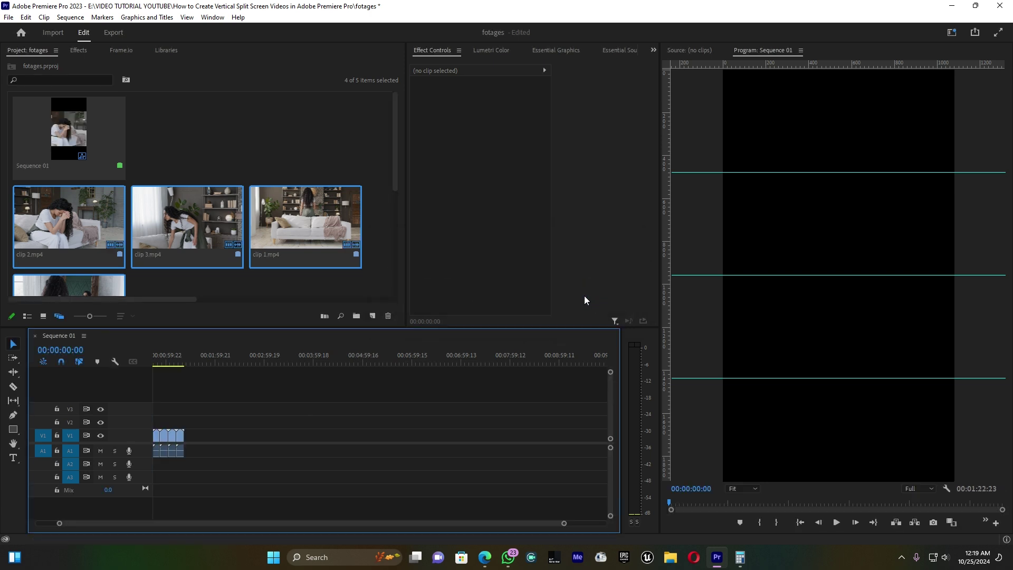
Ripple delete the empty gap before the clips so they begin at the start of the sequence.
{"action": "mouse_move", "coordinate": [183, 363]}
{"action": "left_mouse_down"}
{"action": "mouse_move", "coordinate": [134, 363]}
{"action": "mouse_move", "coordinate": [201, 371]}
{"action": "mouse_move", "coordinate": [176, 372]}
{"action": "left_mouse_up"}
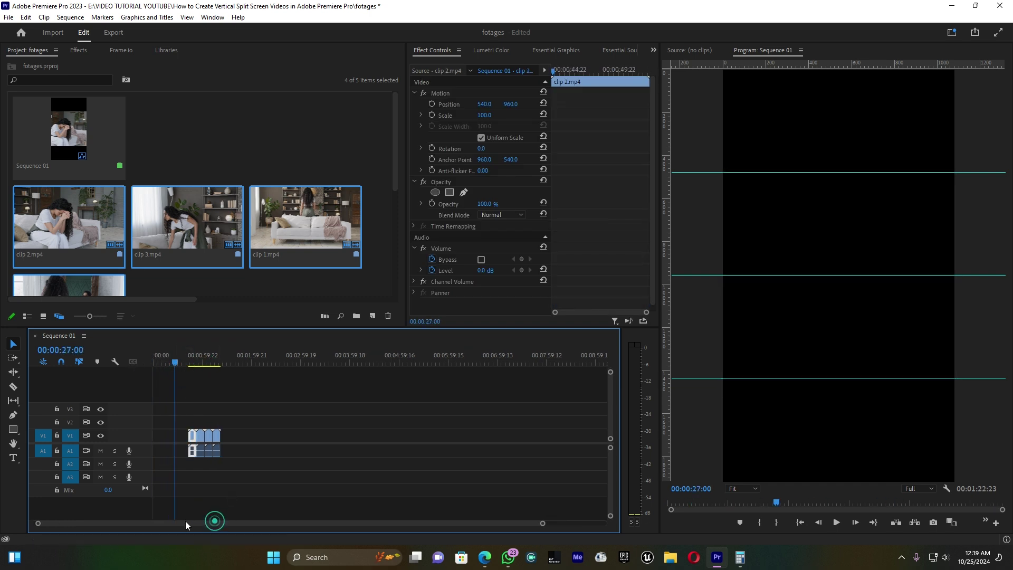
{"action": "right_click", "coordinate": [167, 438]}
{"action": "left_click", "coordinate": [204, 444]}
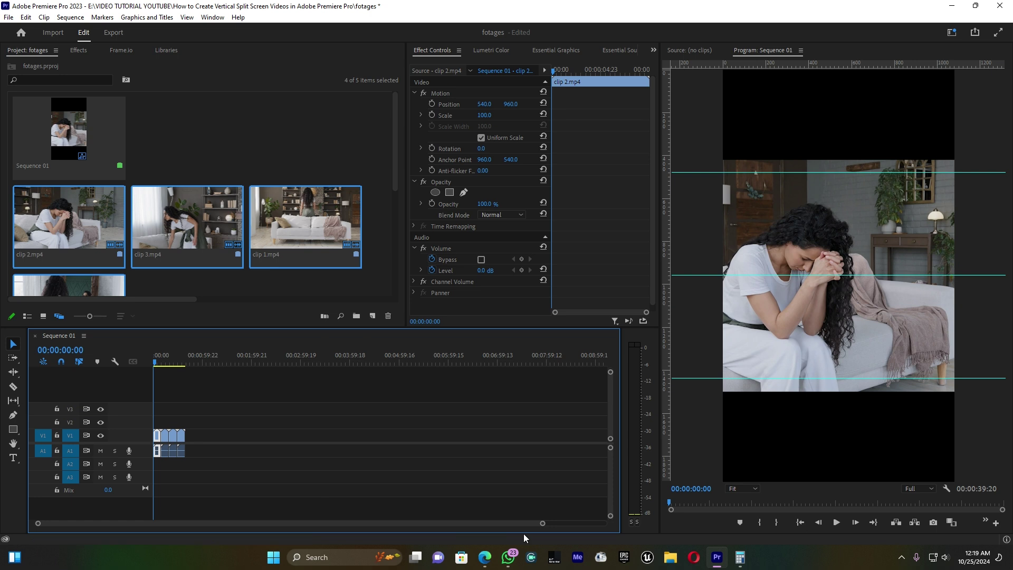
Turn off Linked Selection and delete the audio of all four clips from track A1.
{"action": "left_click_drag", "start_coordinate": [543, 523], "coordinate": [366, 524]}
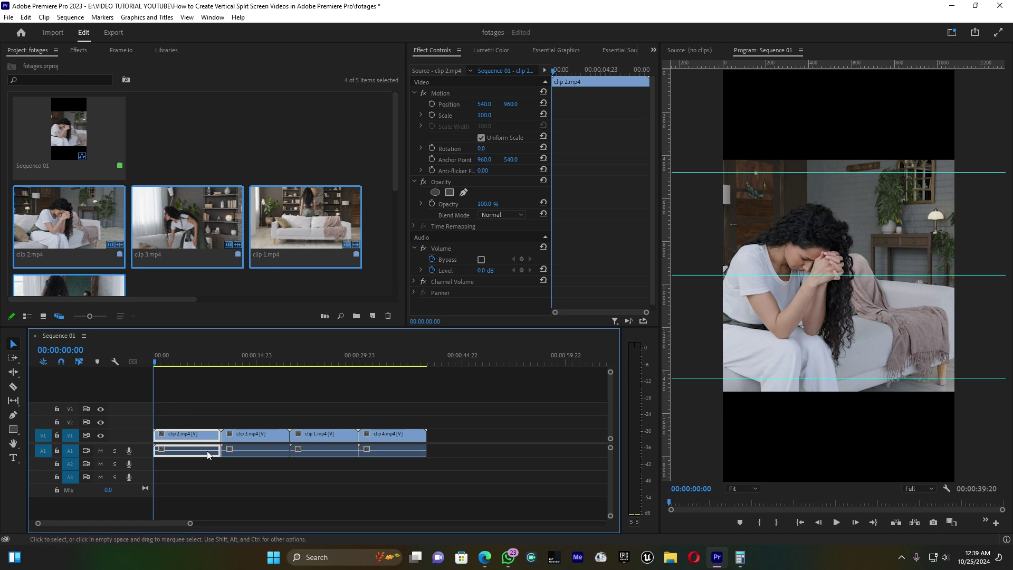
{"action": "left_click", "coordinate": [79, 362]}
{"action": "left_click_drag", "start_coordinate": [401, 486], "coordinate": [201, 452]}
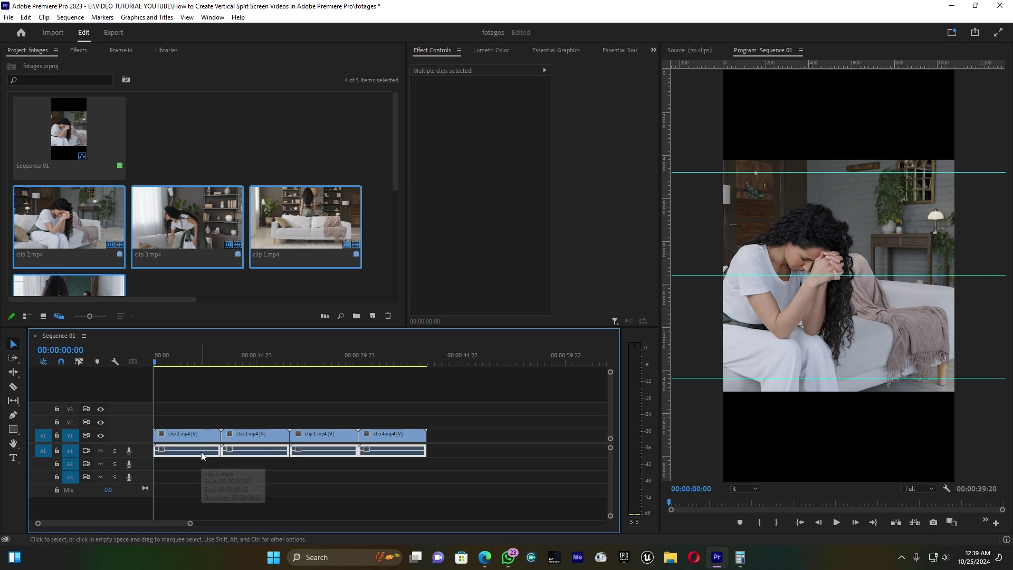
{"action": "key", "text": "Delete"}
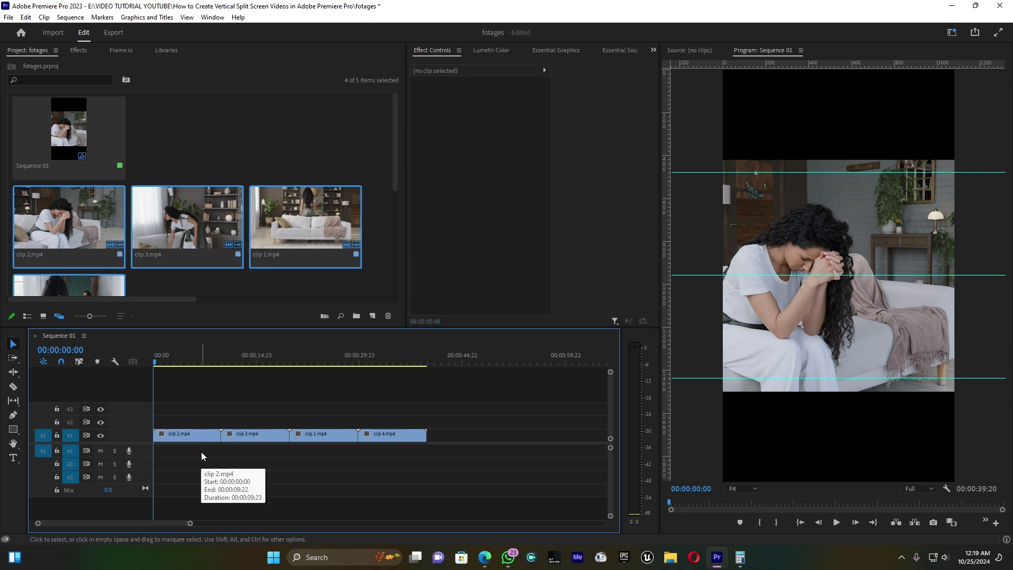
{"action": "left_click", "coordinate": [239, 471]}
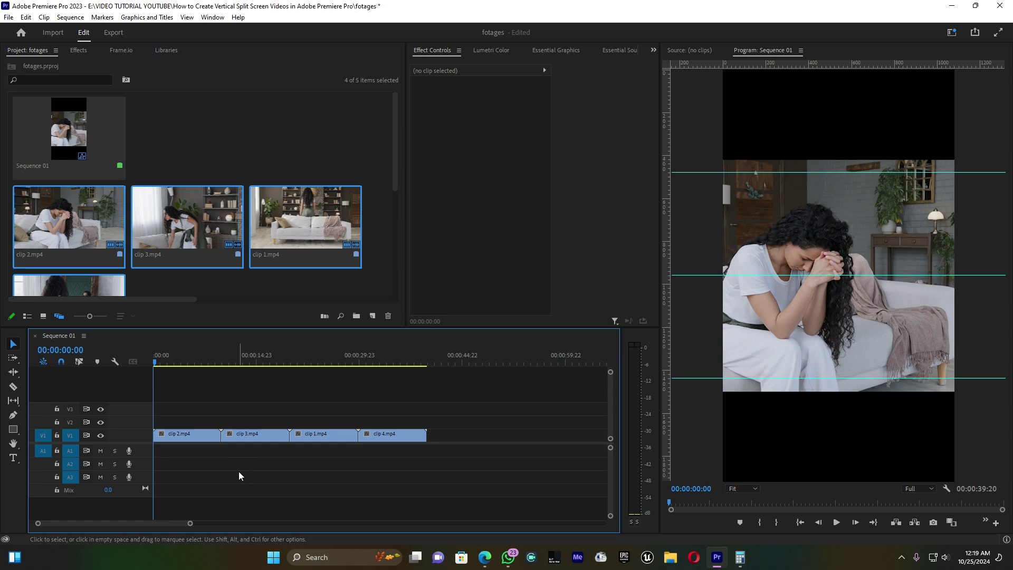
Stack the clips above clip 2 at the sequence start, with clip 3 on V2, clip 1 on V3 and clip 4 on V4.
{"action": "left_click", "coordinate": [204, 437]}
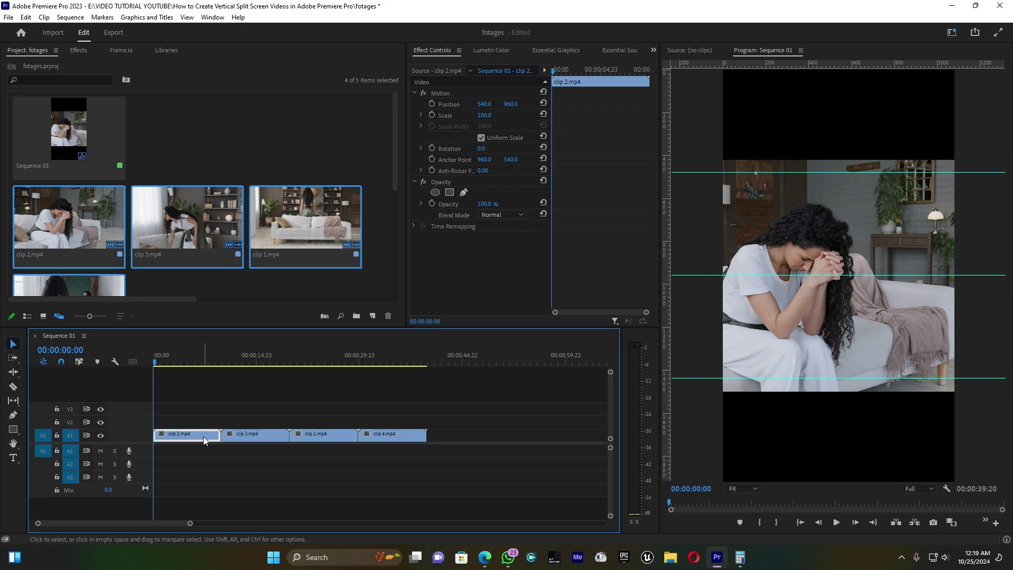
{"action": "left_click_drag", "start_coordinate": [245, 439], "coordinate": [183, 422]}
{"action": "left_click_drag", "start_coordinate": [313, 435], "coordinate": [178, 408]}
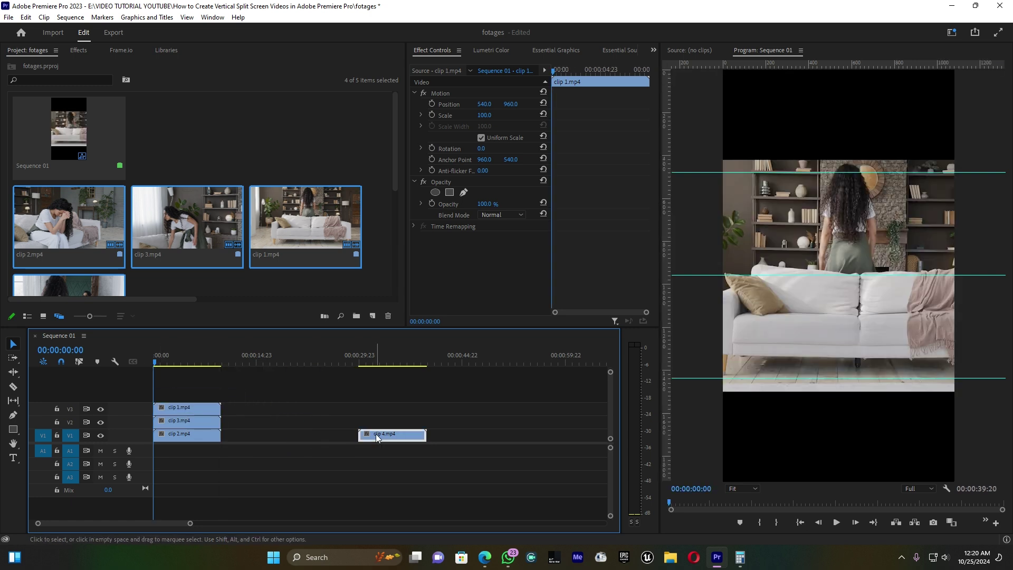
{"action": "left_click_drag", "start_coordinate": [376, 433], "coordinate": [191, 397]}
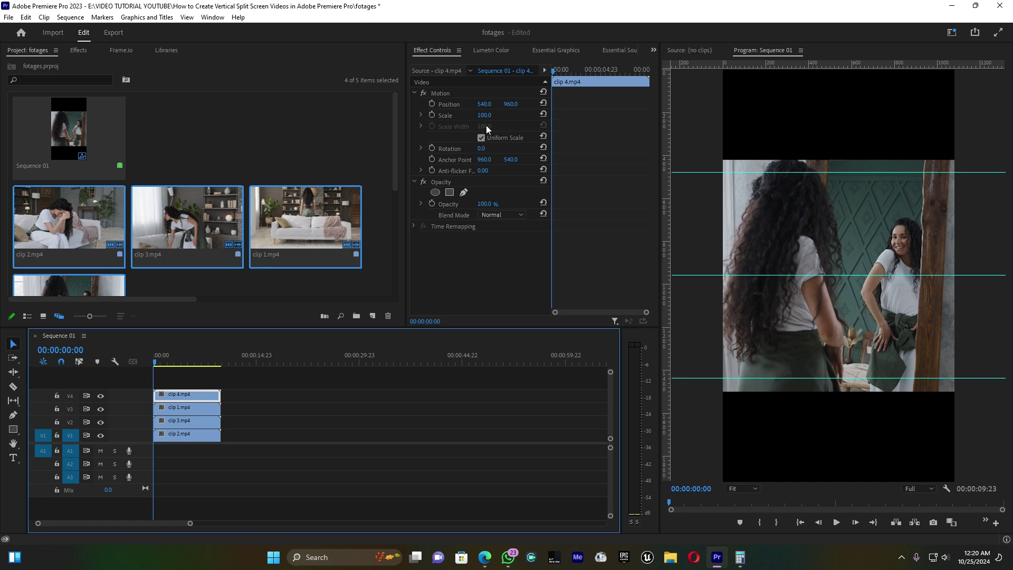
Scale clip 4 to 57 and set its vertical position to 302 so it sits at the top of the frame.
{"action": "left_click_drag", "start_coordinate": [483, 115], "coordinate": [387, 104]}
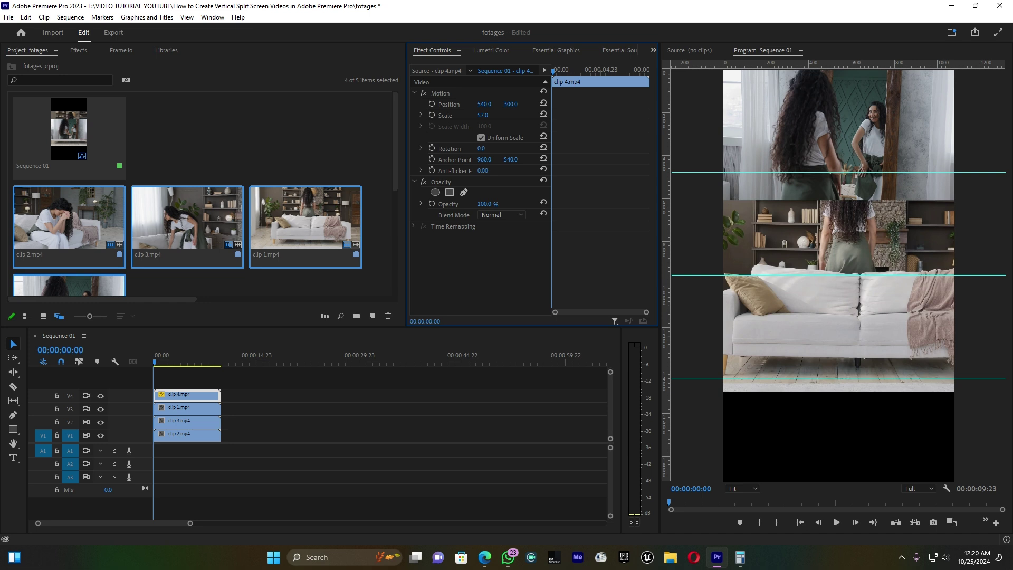
{"action": "left_click_drag", "start_coordinate": [387, 104], "coordinate": [388, 104]}
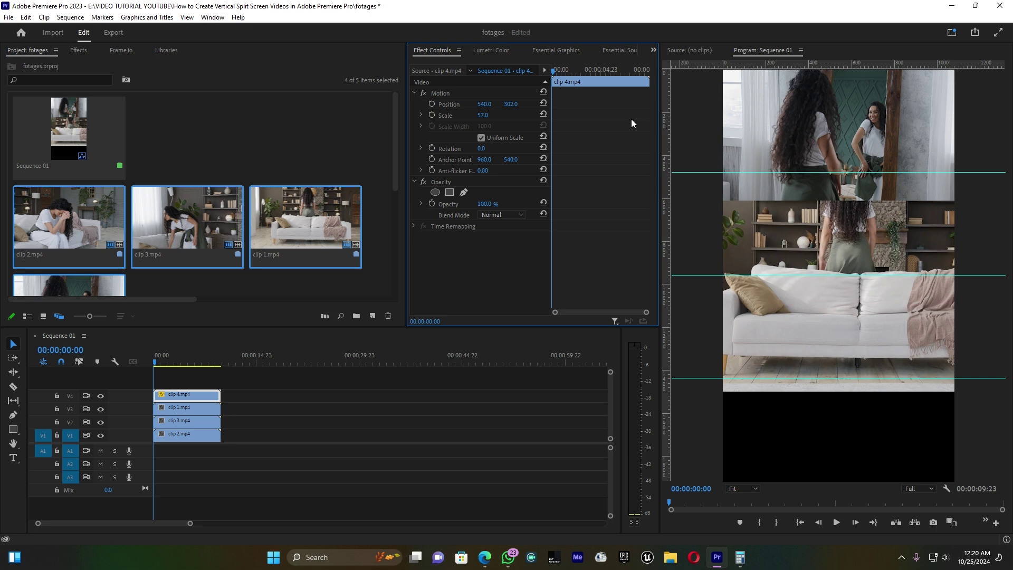
Find the Crop effect, apply it to clip 4 and crop the clip's bottom by 21% to meet the first guide.
{"action": "left_click", "coordinate": [79, 50]}
{"action": "left_click", "coordinate": [79, 63]}
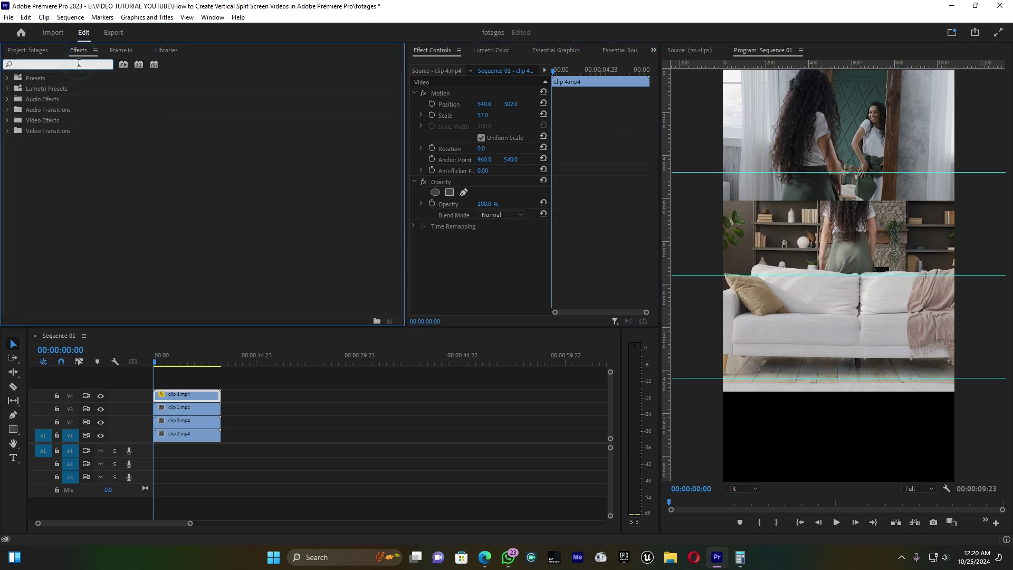
{"action": "type", "text": "crop"}
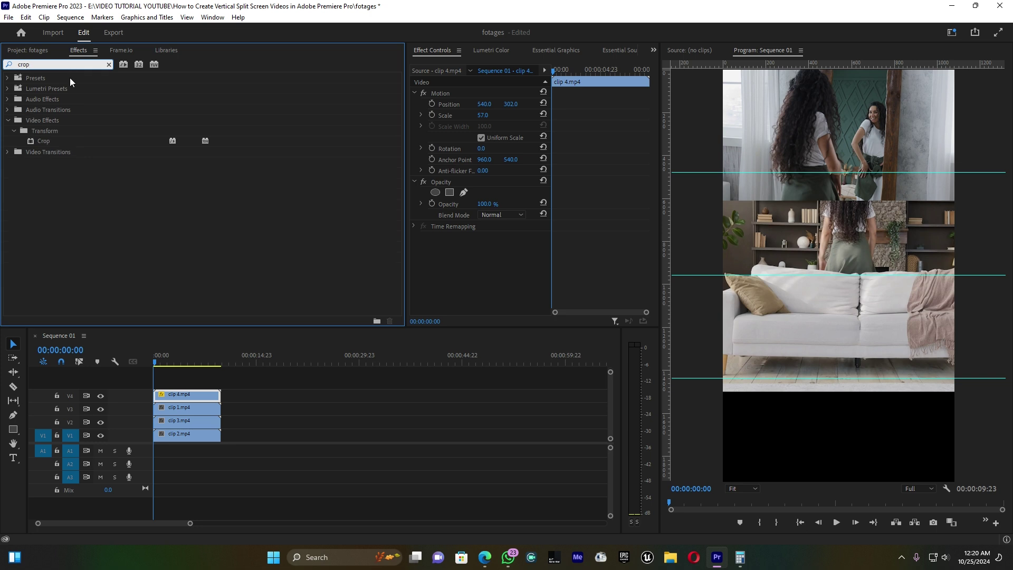
{"action": "left_click_drag", "start_coordinate": [43, 142], "coordinate": [183, 397]}
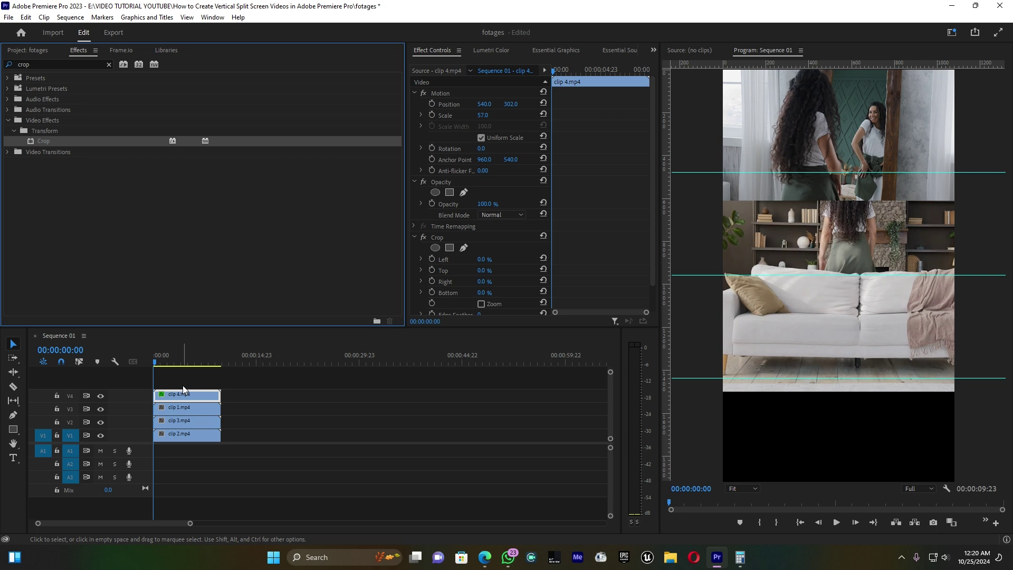
{"action": "scroll", "coordinate": [483, 270], "scroll_direction": "down", "scroll_amount": 1}
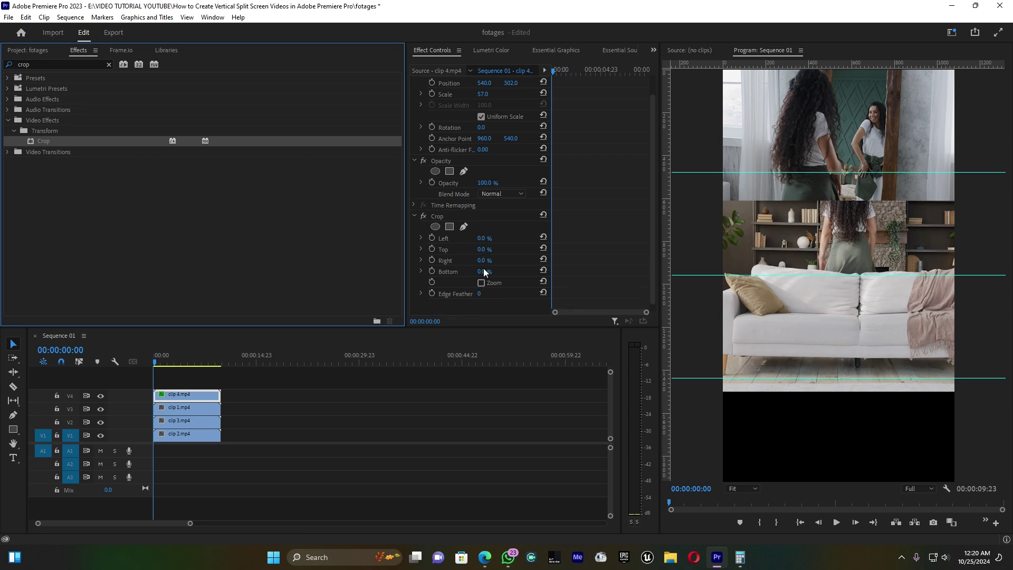
{"action": "left_click", "coordinate": [484, 270]}
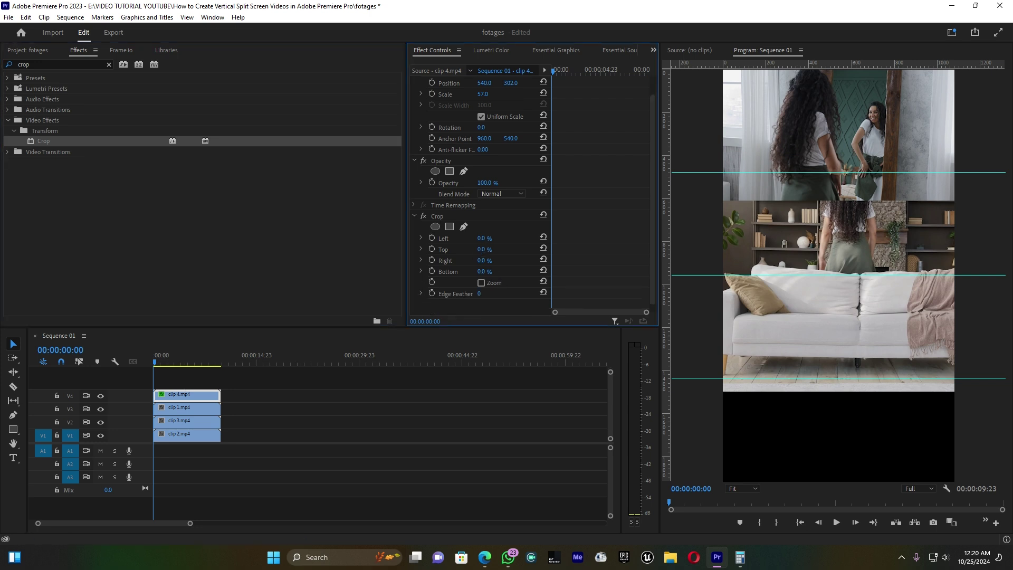
{"action": "left_click_drag", "start_coordinate": [484, 271], "coordinate": [529, 271]}
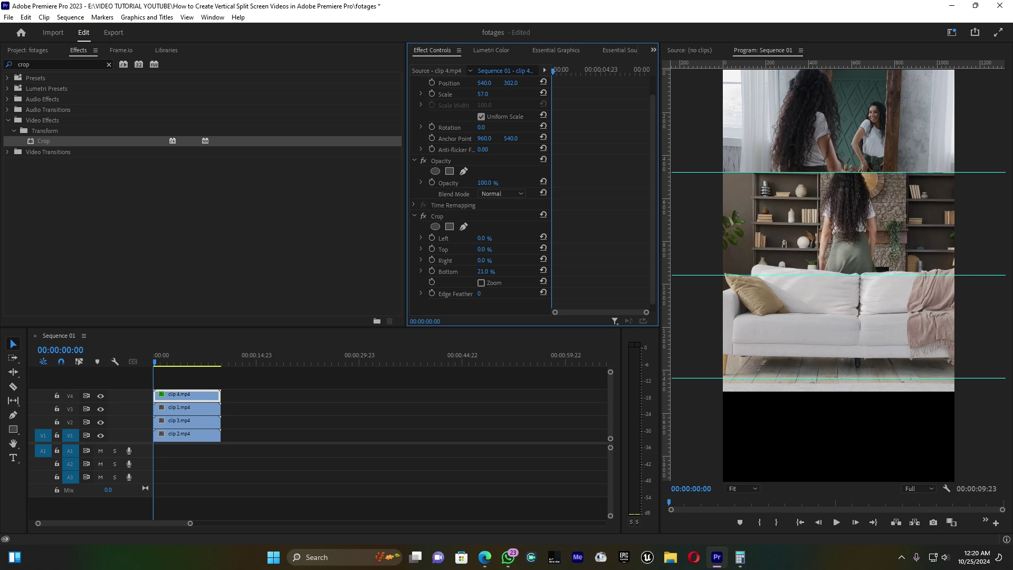
Scale clip 1 to 57 and set its vertical position to 779 so it fills the second band.
{"action": "left_click", "coordinate": [188, 406]}
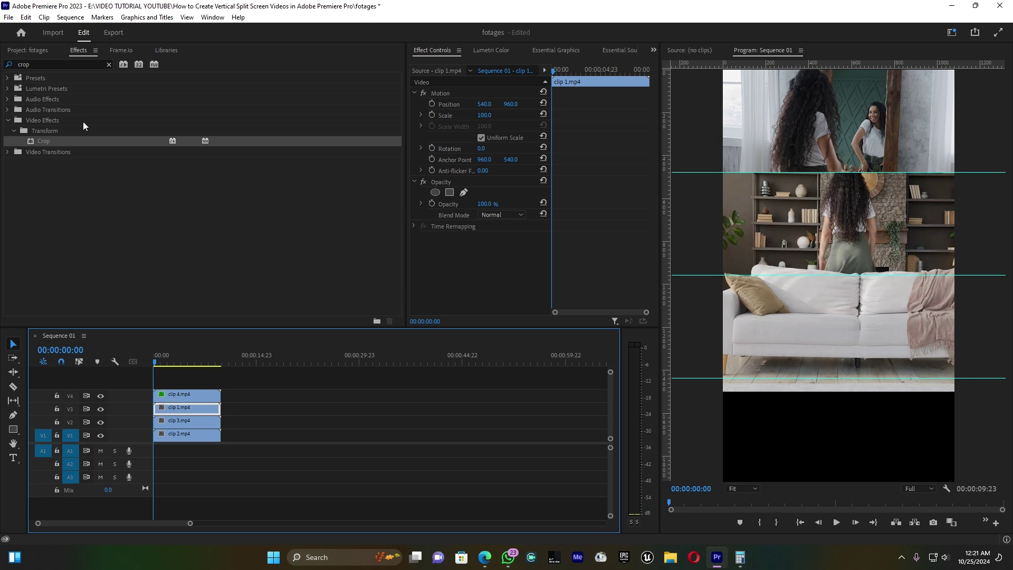
{"action": "left_click_drag", "start_coordinate": [489, 117], "coordinate": [416, 104]}
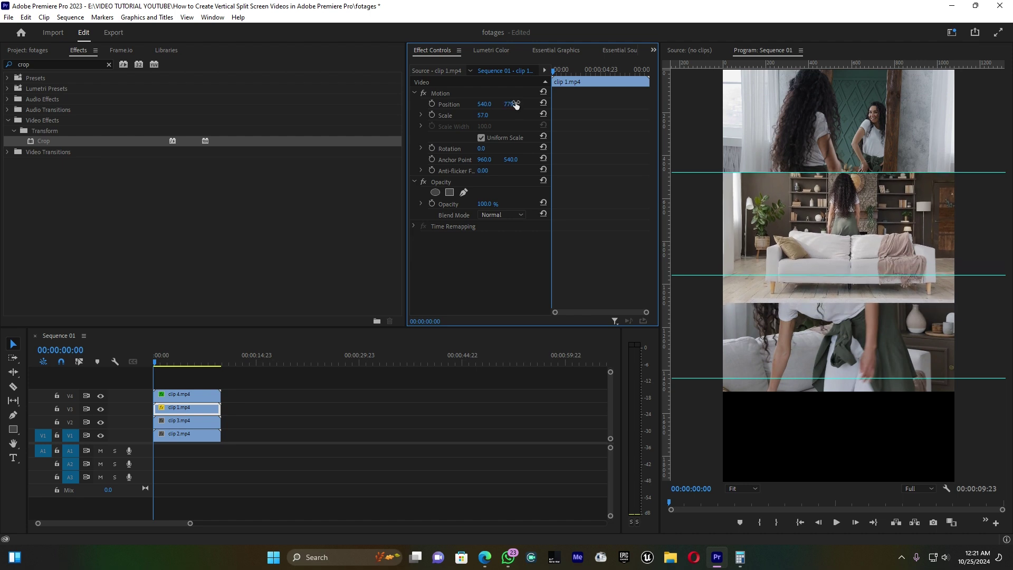
{"action": "left_click_drag", "start_coordinate": [516, 104], "coordinate": [515, 104]}
Apply the Crop effect to clip 1 and crop its bottom by 22% to meet the second guide.
{"action": "left_click_drag", "start_coordinate": [43, 138], "coordinate": [189, 413]}
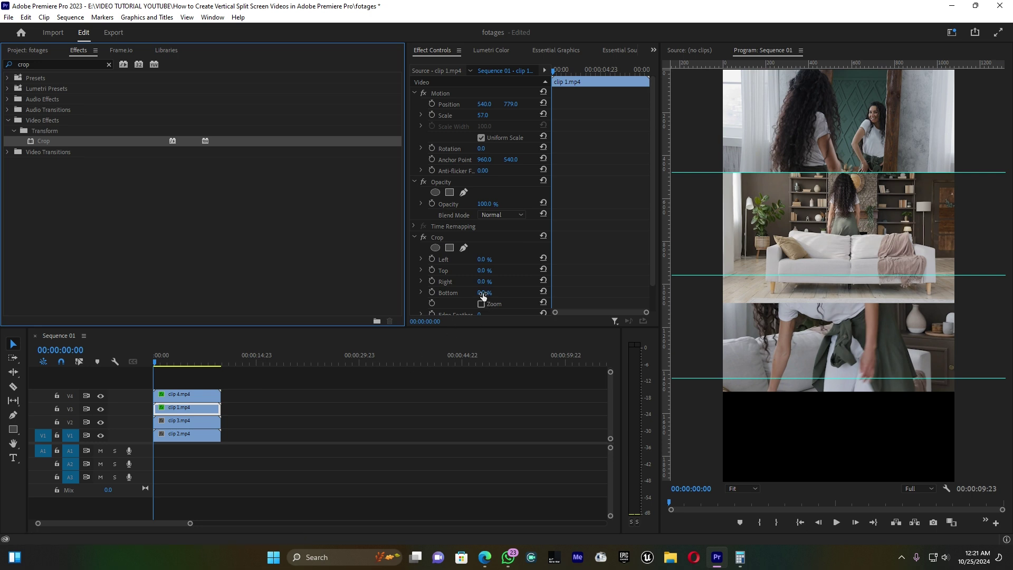
{"action": "mouse_move", "coordinate": [483, 293]}
{"action": "left_mouse_down"}
{"action": "mouse_move", "coordinate": [514, 293]}
{"action": "mouse_move", "coordinate": [486, 293]}
{"action": "left_mouse_up"}
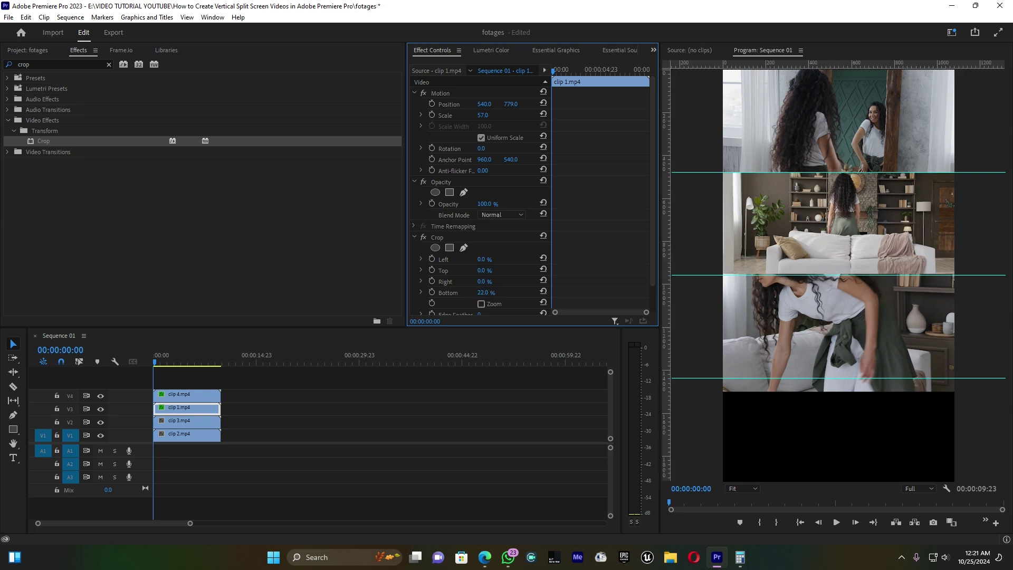
{"action": "left_click_drag", "start_coordinate": [492, 293], "coordinate": [492, 293]}
Scale clip 3 to 57 and set its vertical position to 1156 so it fills the third band.
{"action": "left_click", "coordinate": [198, 422]}
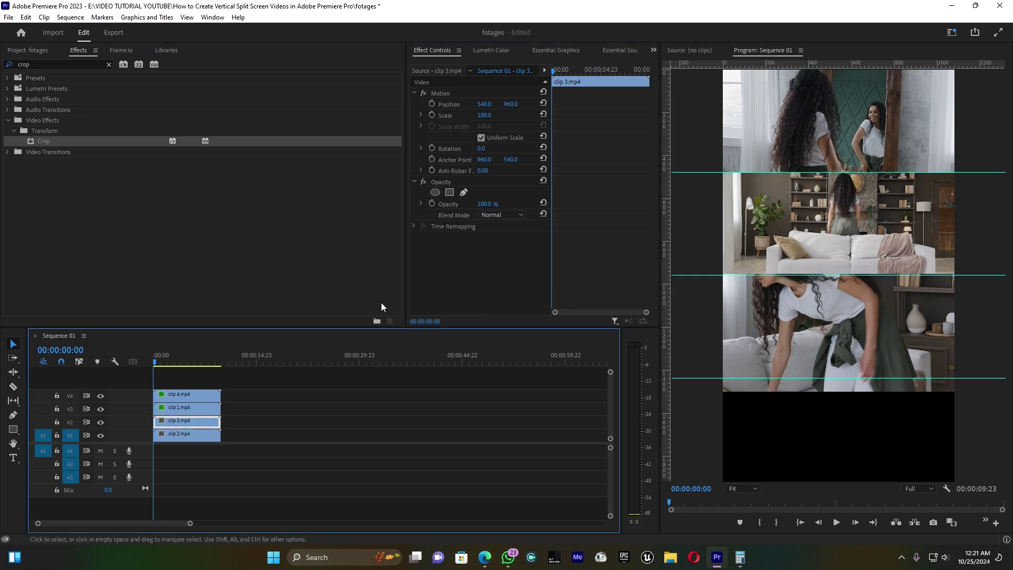
{"action": "left_click_drag", "start_coordinate": [483, 115], "coordinate": [517, 104]}
{"action": "left_click", "coordinate": [516, 104]}
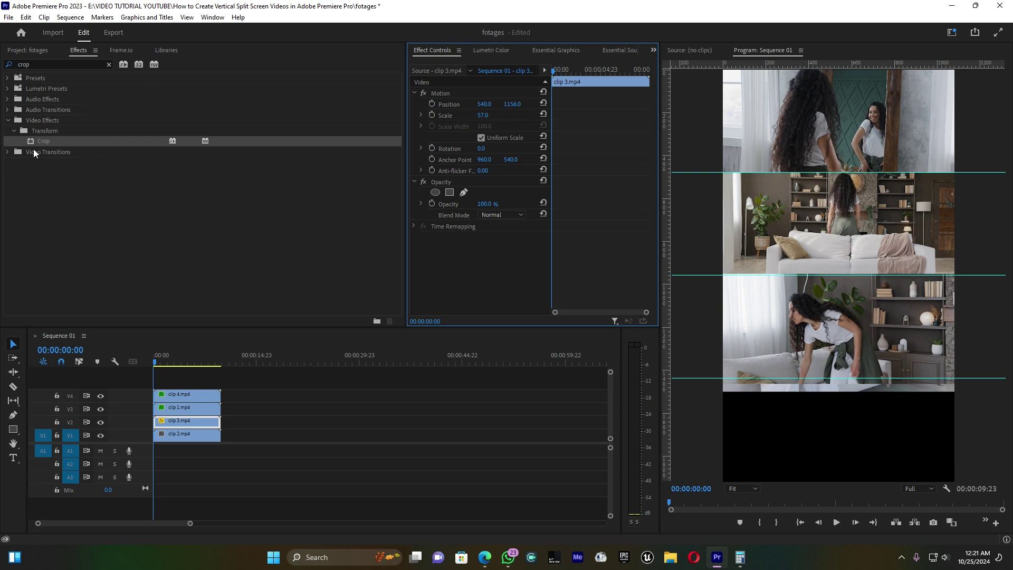
Apply the Crop effect to clip 3 and crop its bottom by 4% to meet the third guide.
{"action": "left_click_drag", "start_coordinate": [36, 140], "coordinate": [183, 415]}
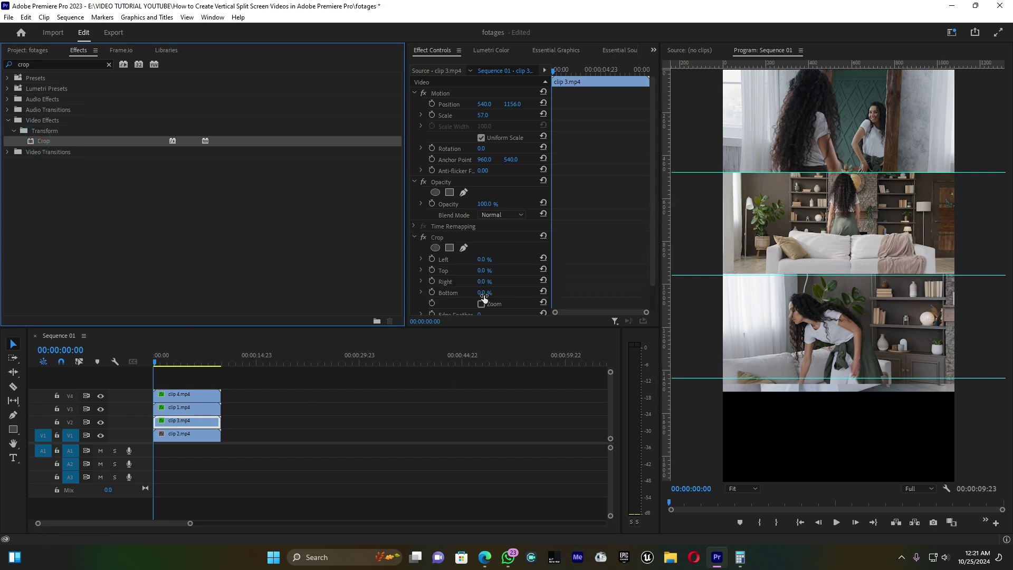
{"action": "left_click", "coordinate": [484, 294]}
{"action": "left_click_drag", "start_coordinate": [484, 295], "coordinate": [501, 294]}
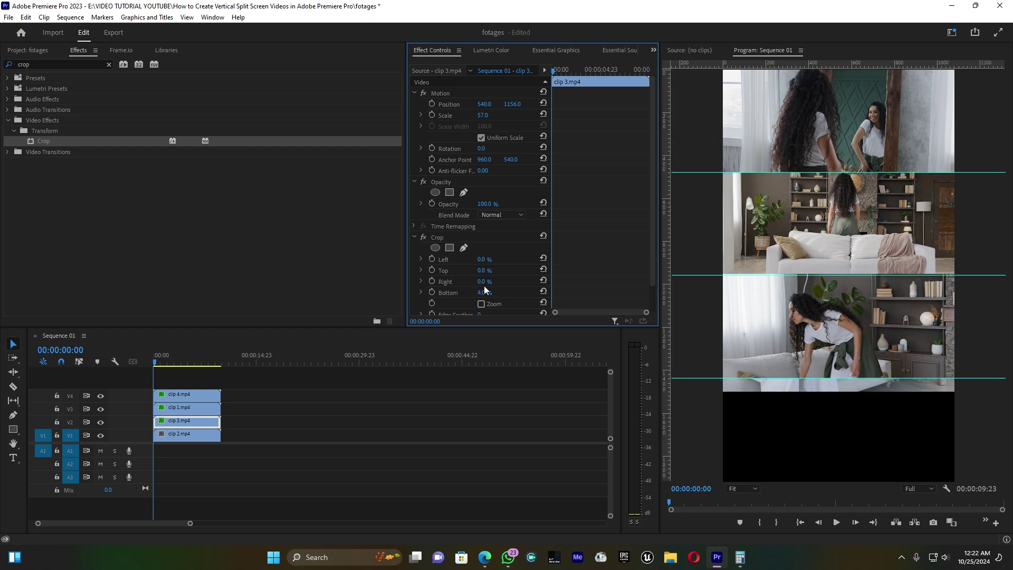
Scale clip 2 to 57 and set its vertical position to 1693 so it fills the lowest band.
{"action": "left_click", "coordinate": [190, 433]}
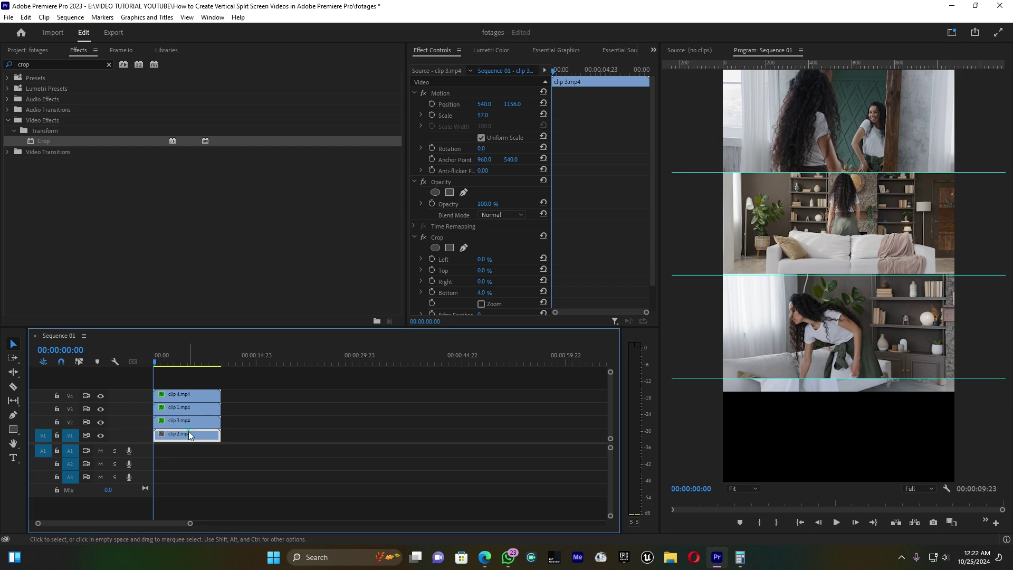
{"action": "left_click", "coordinate": [511, 104]}
{"action": "mouse_move", "coordinate": [511, 104]}
{"action": "left_mouse_down"}
{"action": "mouse_move", "coordinate": [520, 104]}
{"action": "mouse_move", "coordinate": [457, 116]}
{"action": "mouse_move", "coordinate": [530, 104]}
{"action": "mouse_move", "coordinate": [509, 109]}
{"action": "left_mouse_up"}
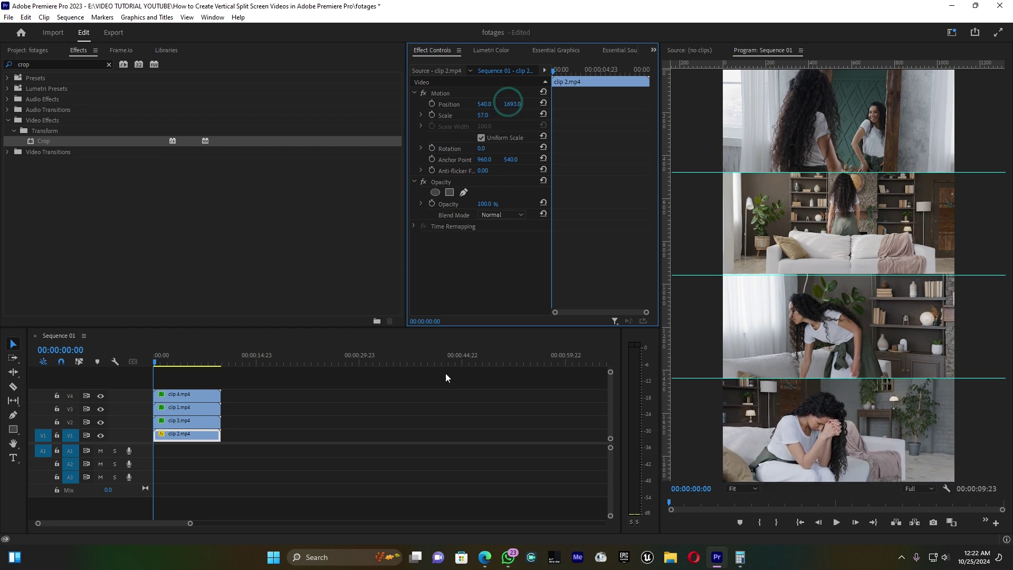
Play back the split screen and set clip 1's bottom crop to 20%.
{"action": "key", "text": "space"}
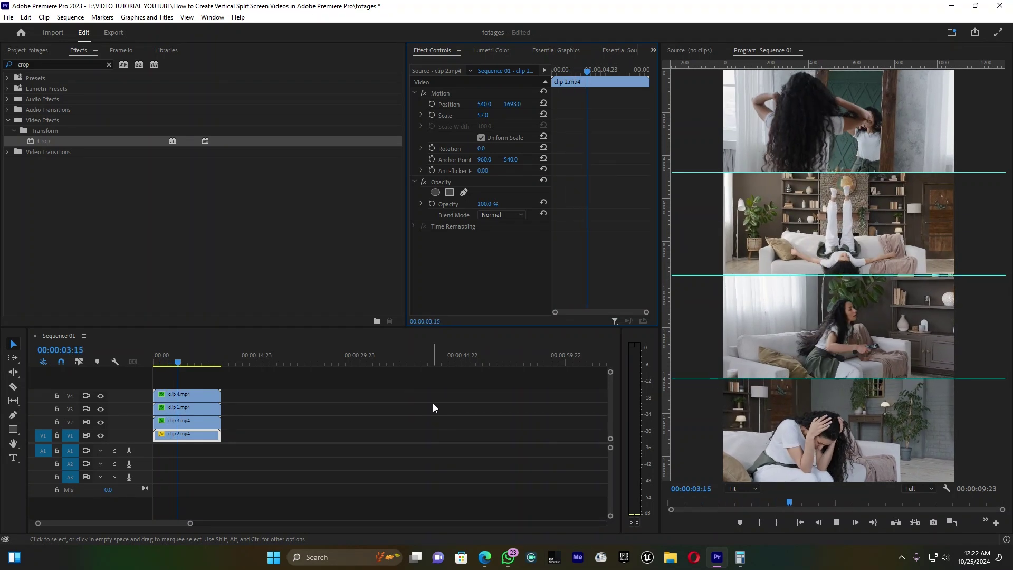
{"action": "key", "text": "space"}
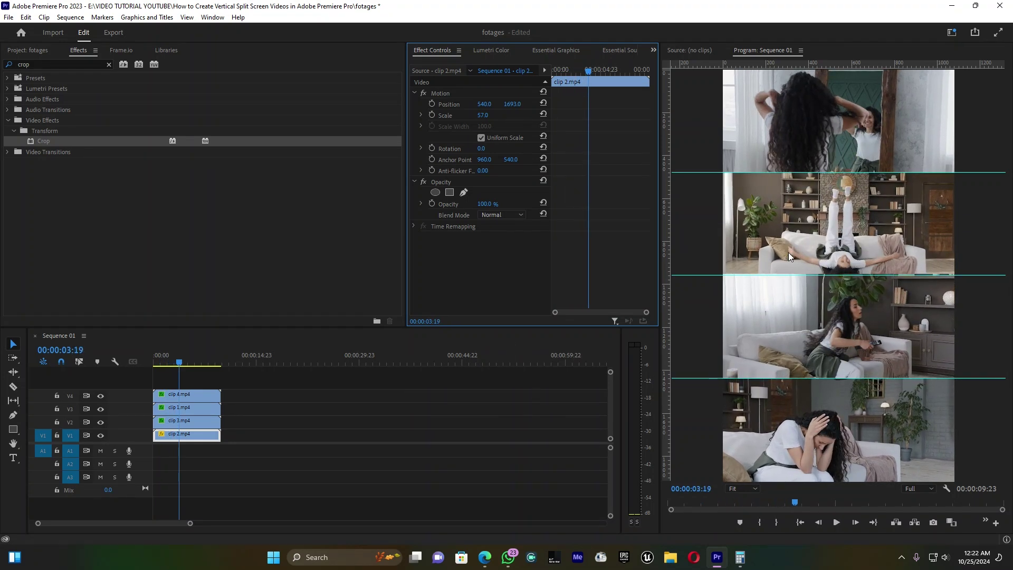
{"action": "left_click", "coordinate": [190, 407]}
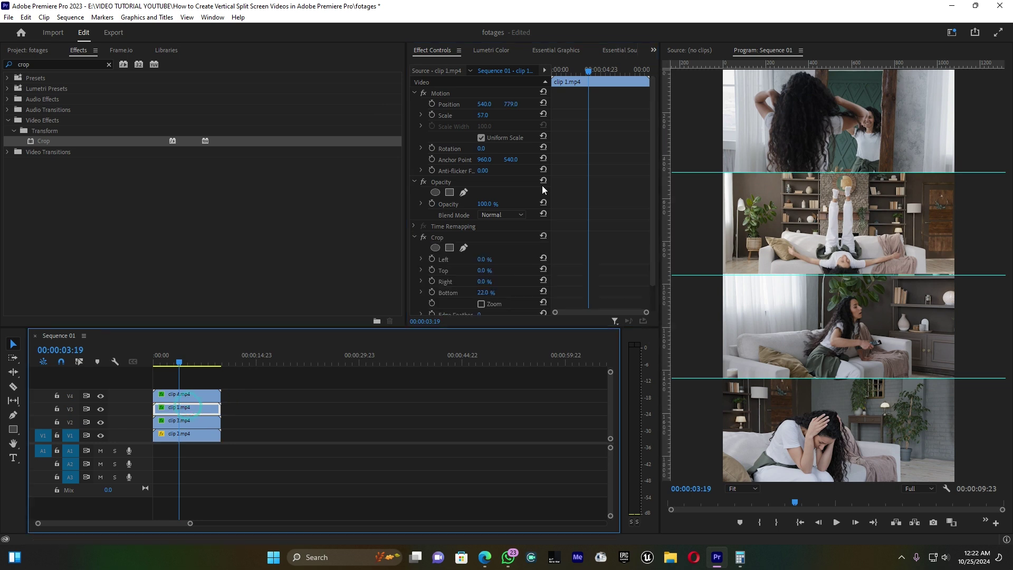
{"action": "left_click_drag", "start_coordinate": [482, 297], "coordinate": [486, 297]}
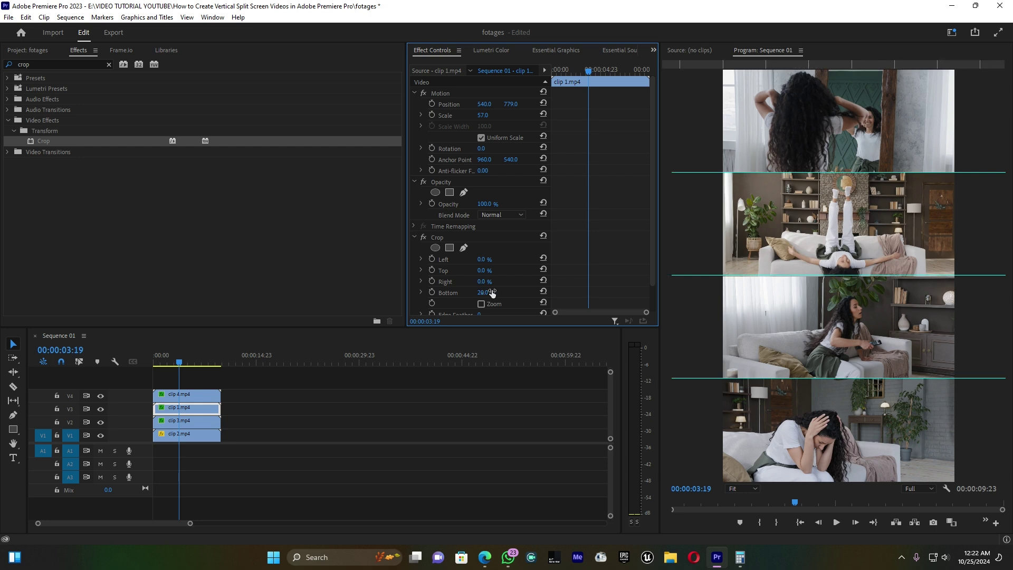
{"action": "key", "text": "space"}
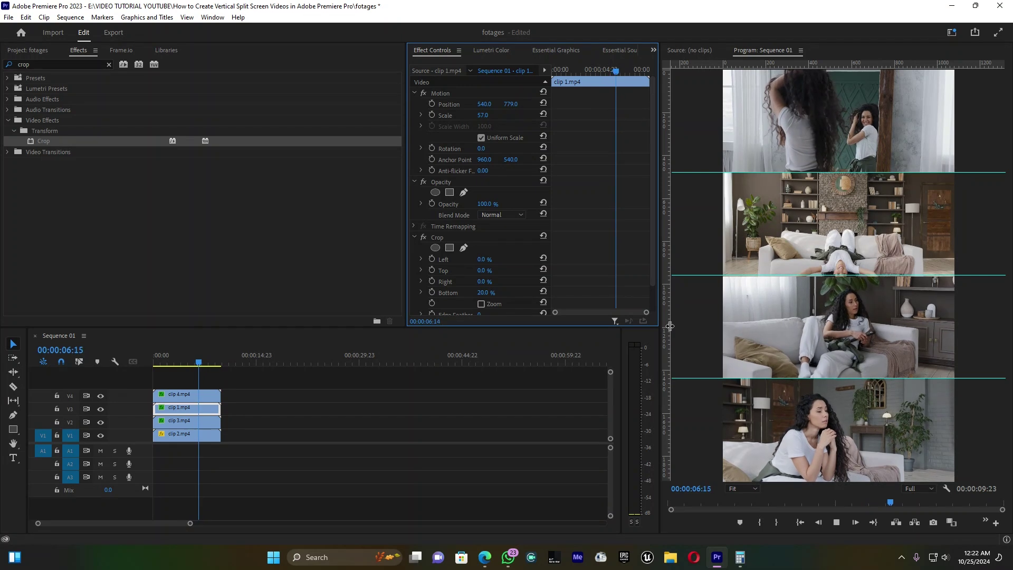
{"action": "key", "text": "space"}
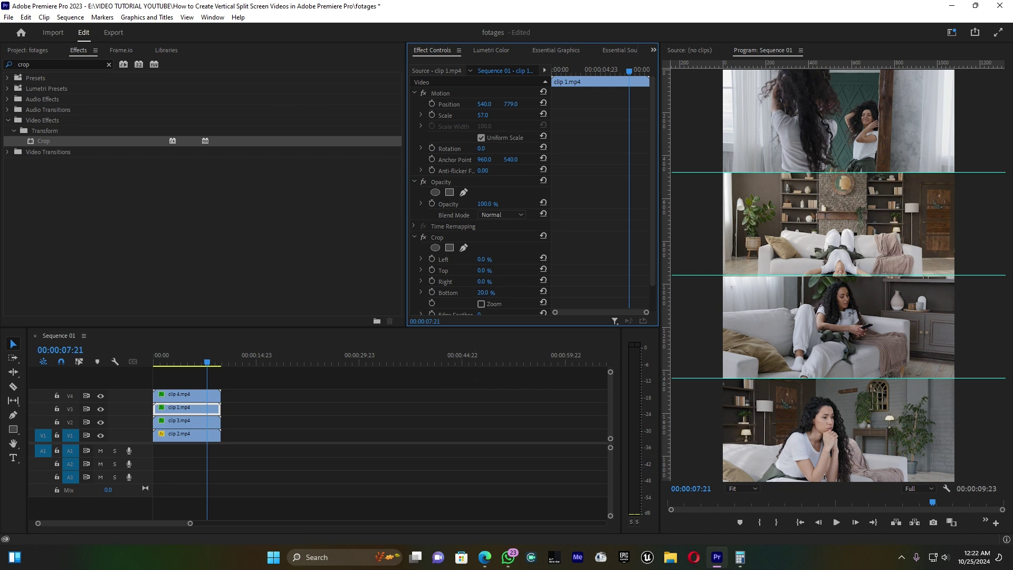
Set clip 1's bottom crop to 0% and its vertical position to 649 to show the lower part of its picture.
{"action": "left_click_drag", "start_coordinate": [486, 293], "coordinate": [476, 292]}
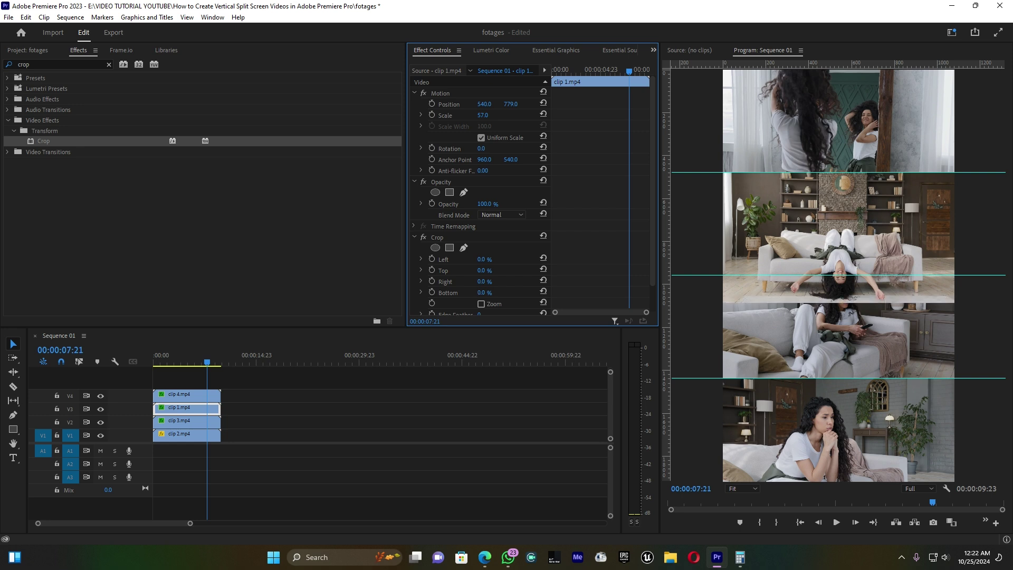
{"action": "left_click", "coordinate": [484, 291]}
{"action": "left_click_drag", "start_coordinate": [511, 104], "coordinate": [477, 104]}
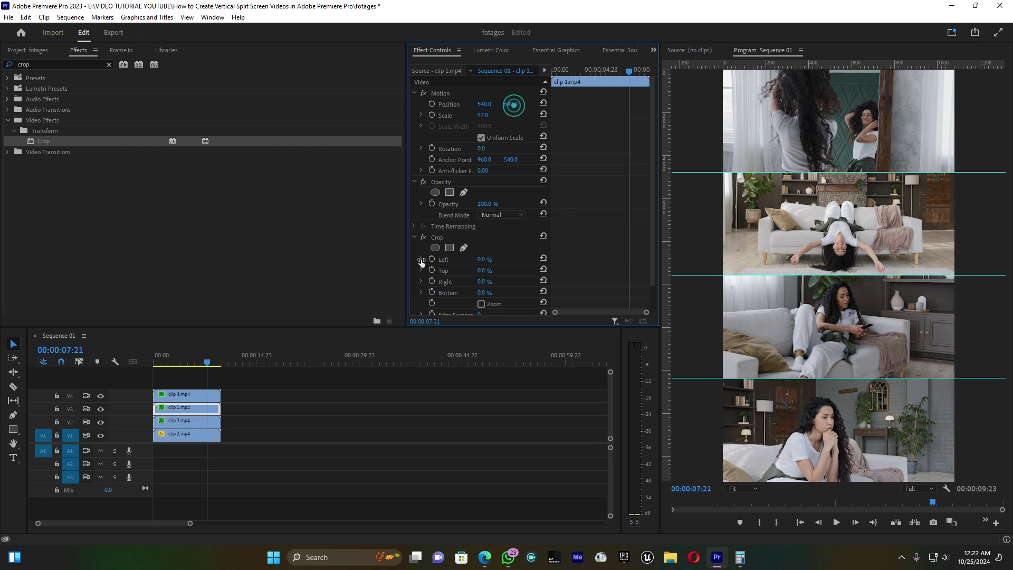
Play the sequence from its beginning to check how the four clips look together.
{"action": "left_click", "coordinate": [191, 363]}
{"action": "key", "text": "Home"}
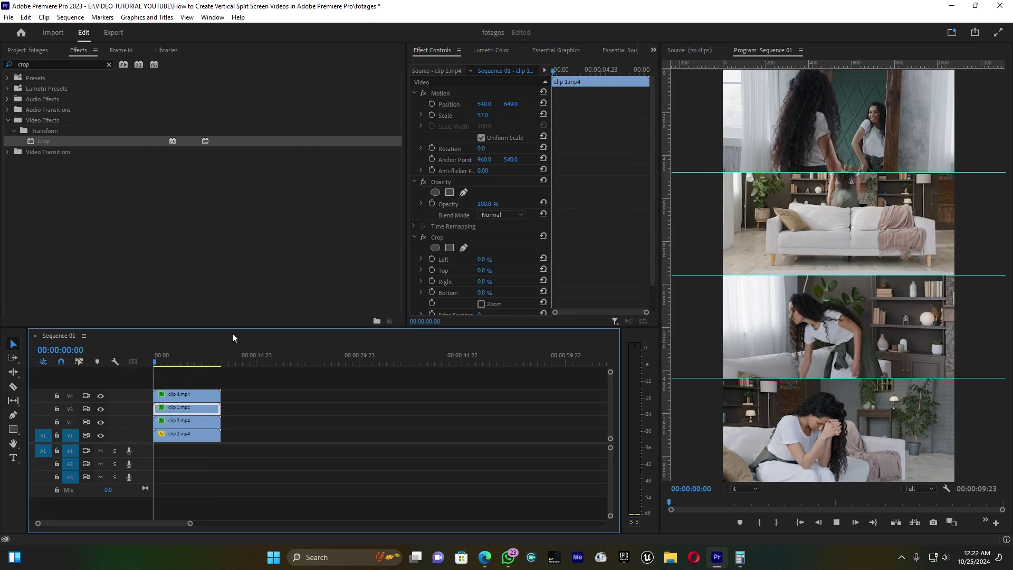
{"action": "key", "text": "space"}
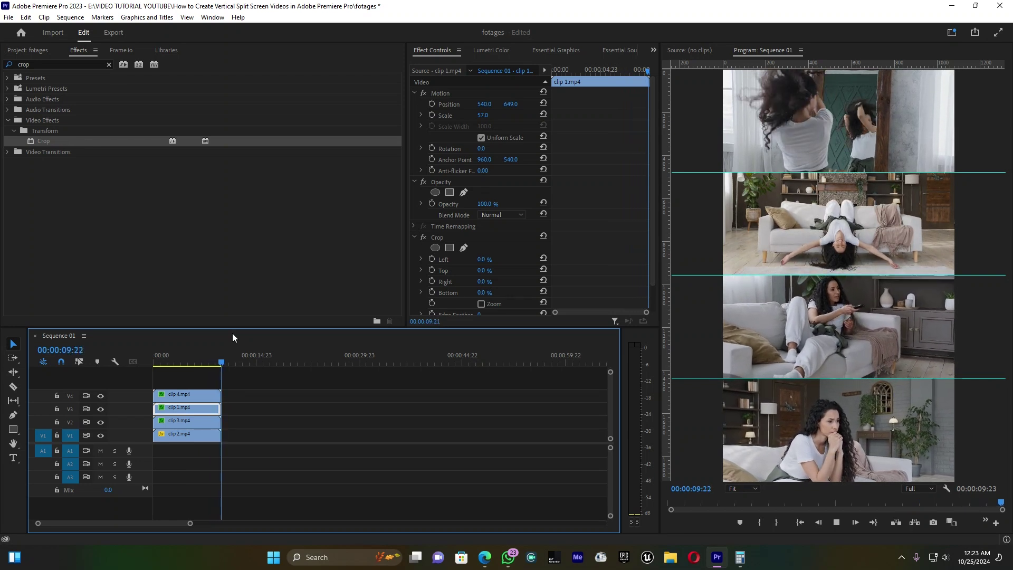
{"action": "left_click_drag", "start_coordinate": [182, 356], "coordinate": [153, 356]}
{"action": "key", "text": "space"}
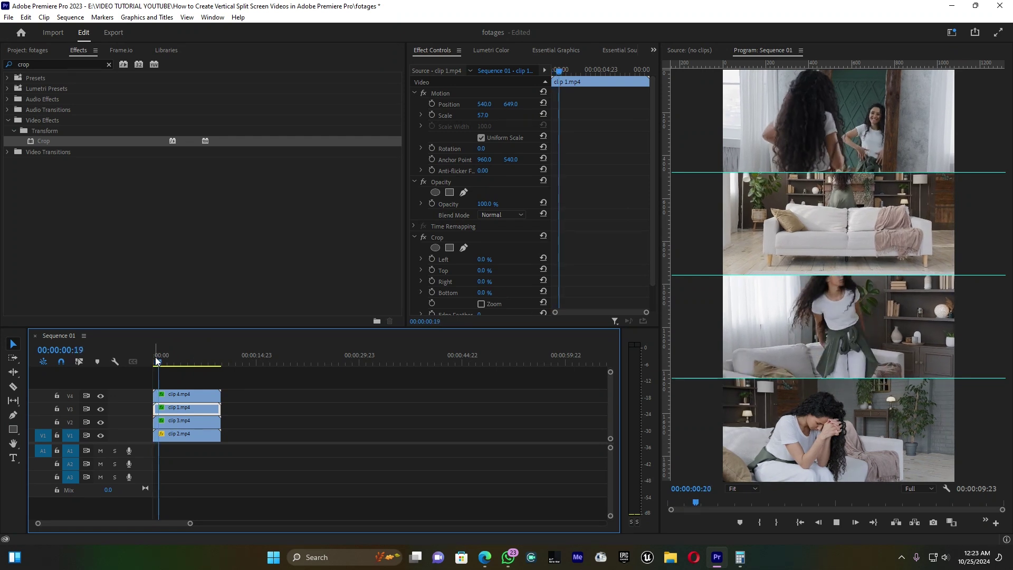